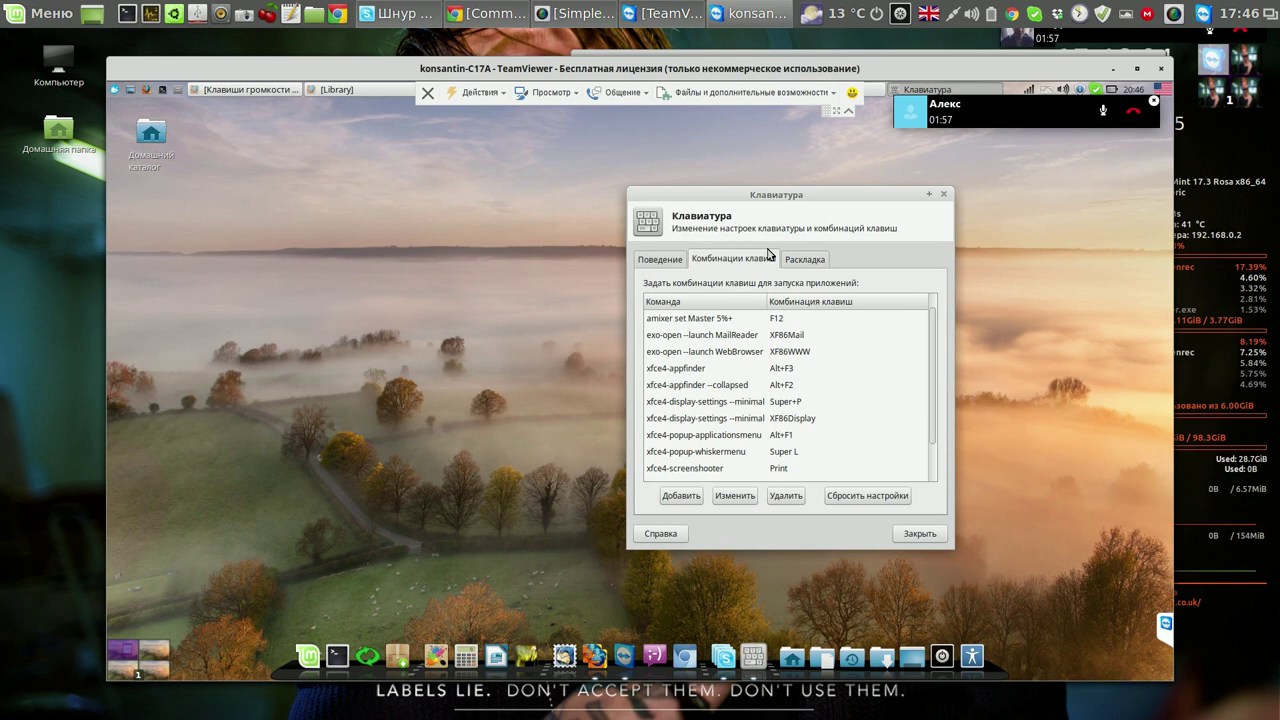
Move the keyboard settings window clear of the volume indicator and test the F12 volume-up shortcut
drag(812, 202, 452, 161)
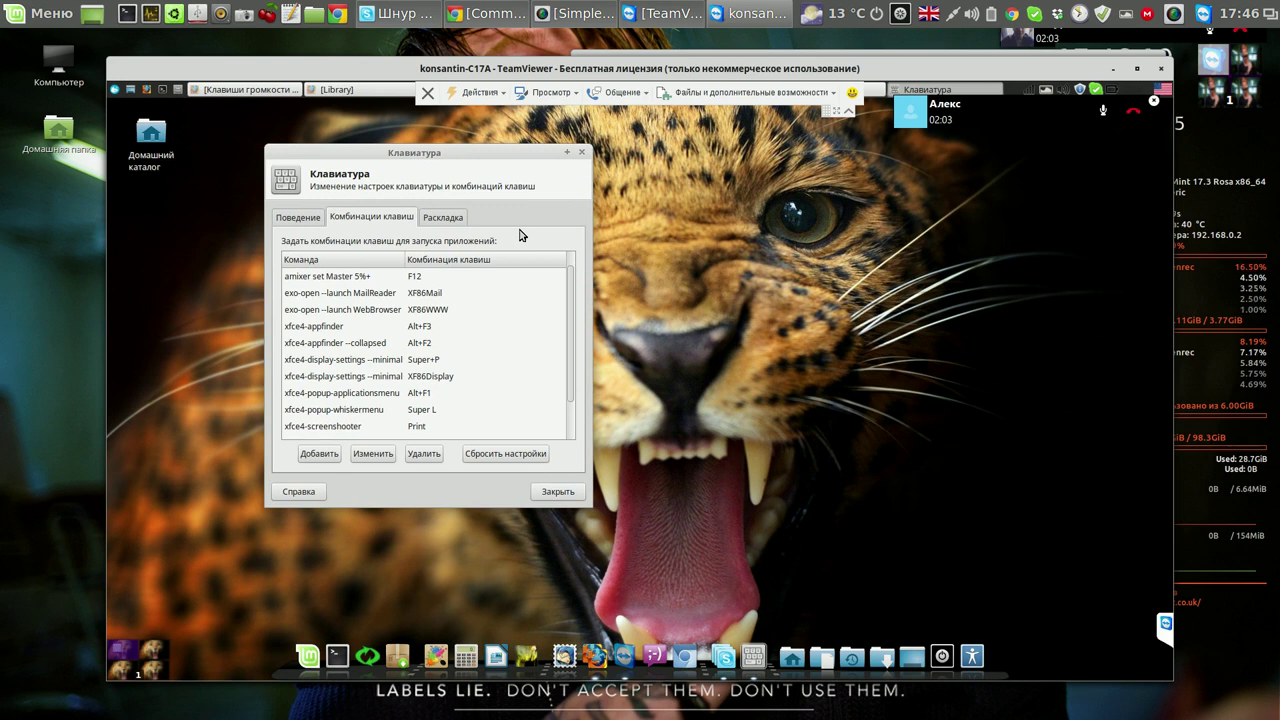
key(F12)
key(F12)
key(F12)
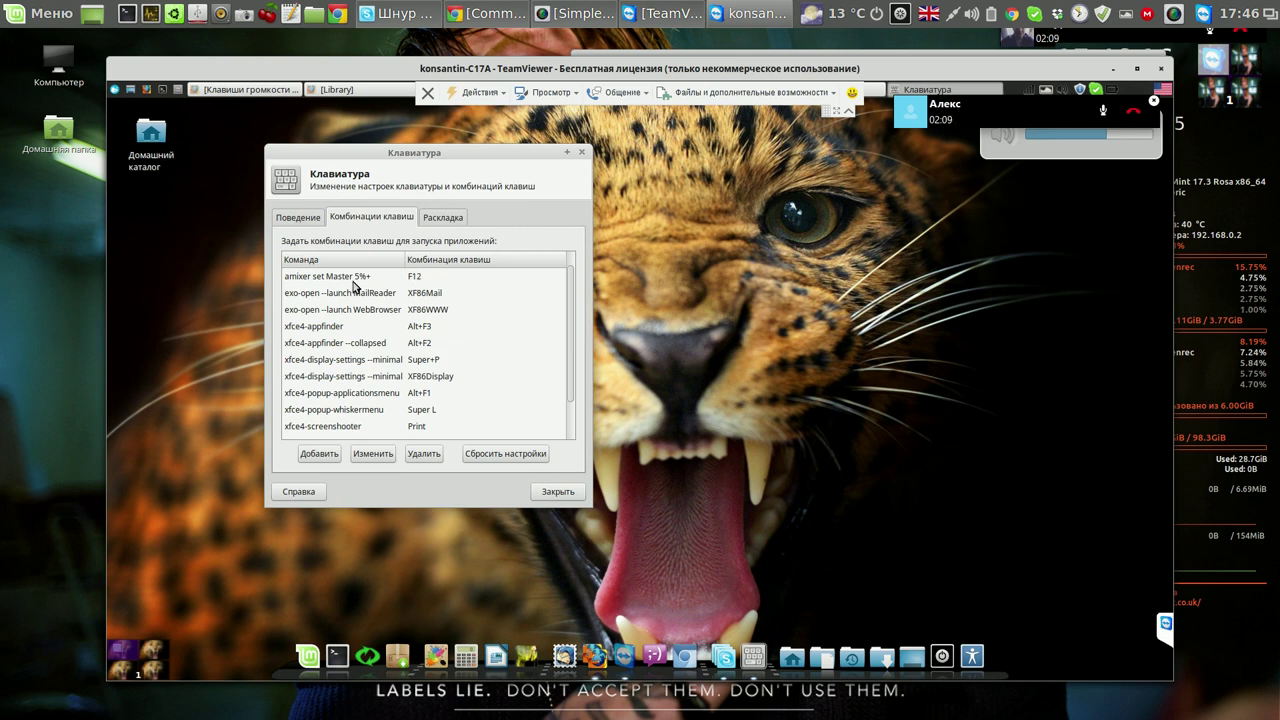
Review the amixer volume shortcuts in the list and look up the Keyboard entry among the settings in the applications menu
click(320, 283)
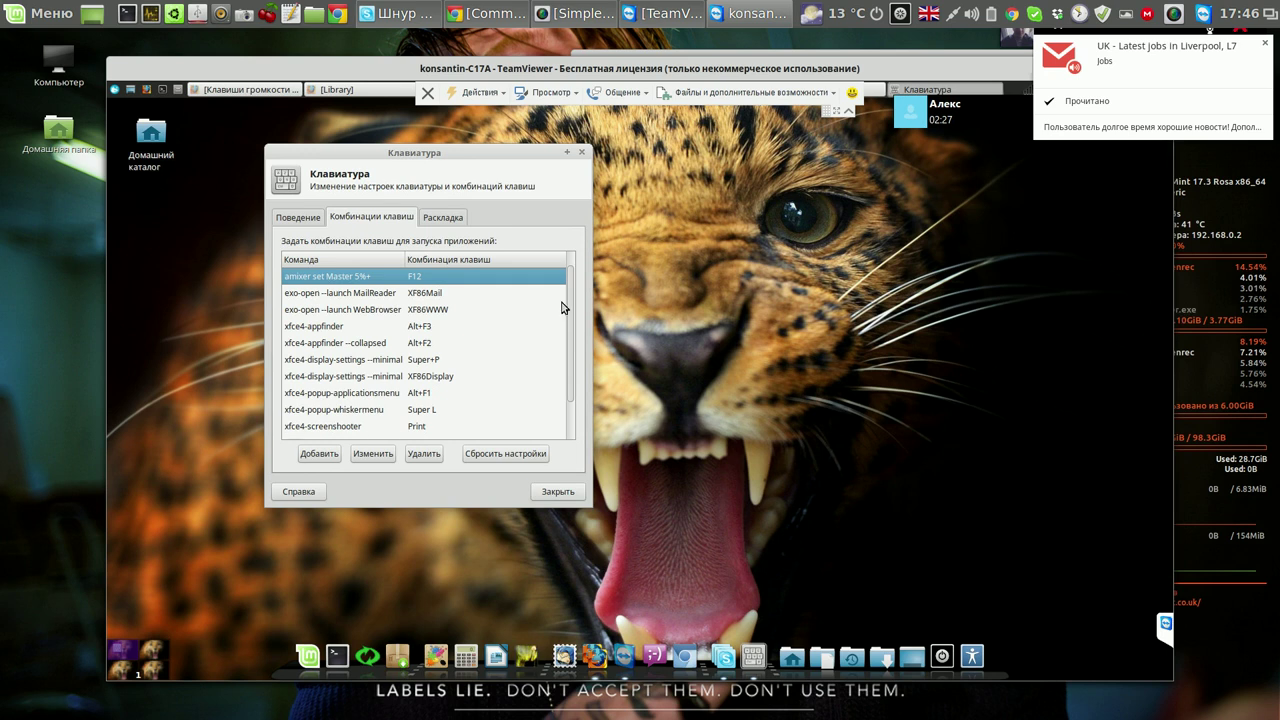
scroll(568, 278, up, 1)
scroll(568, 278, down, 2)
scroll(568, 278, up, 2)
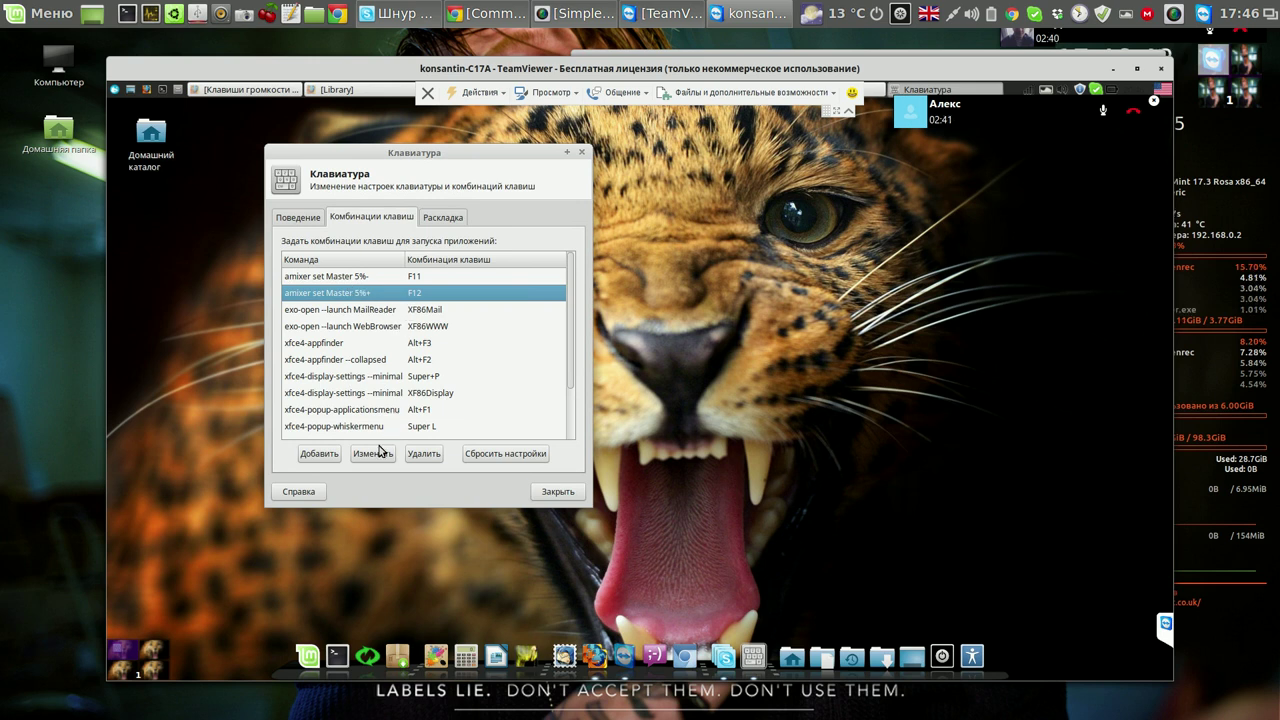
key(super)
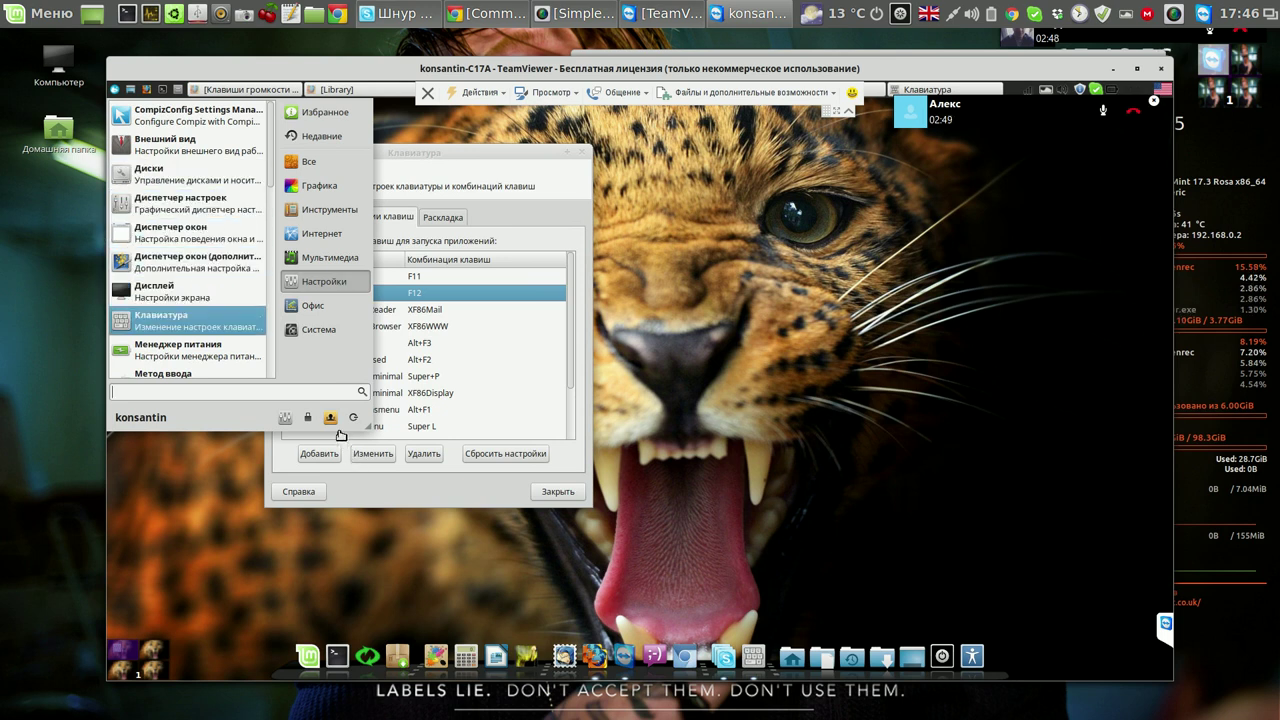
click(532, 162)
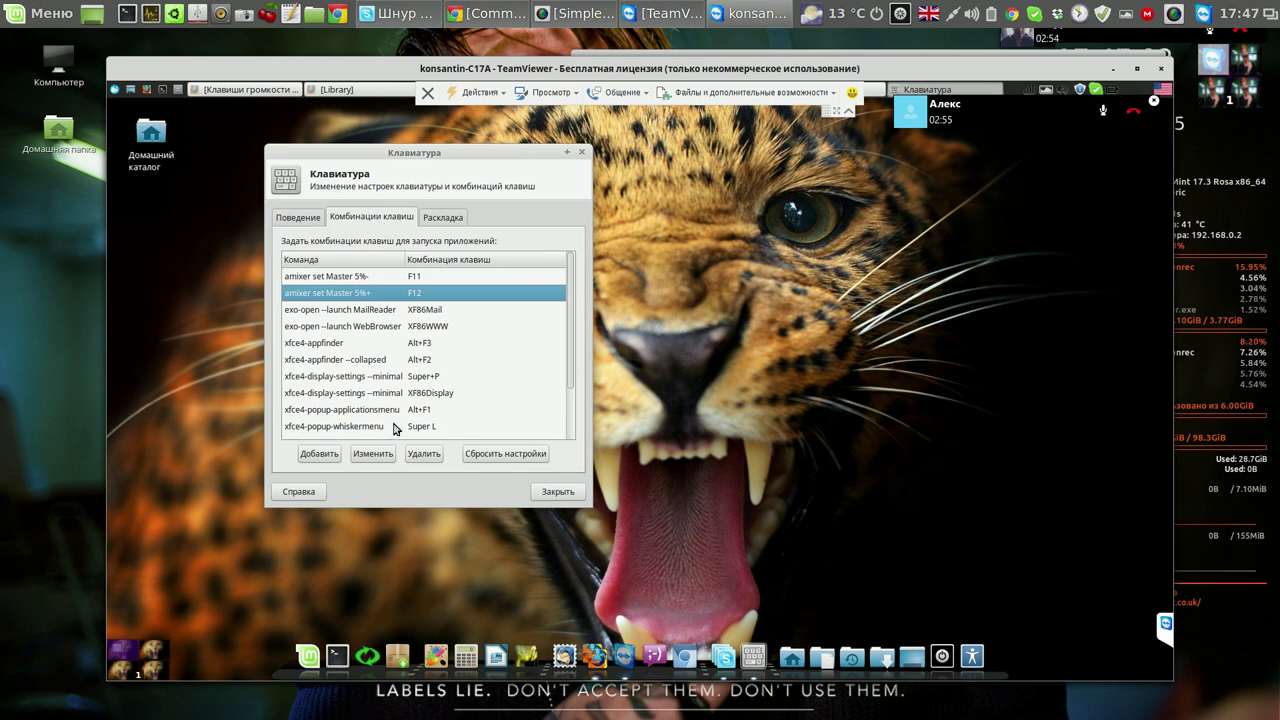
click(332, 456)
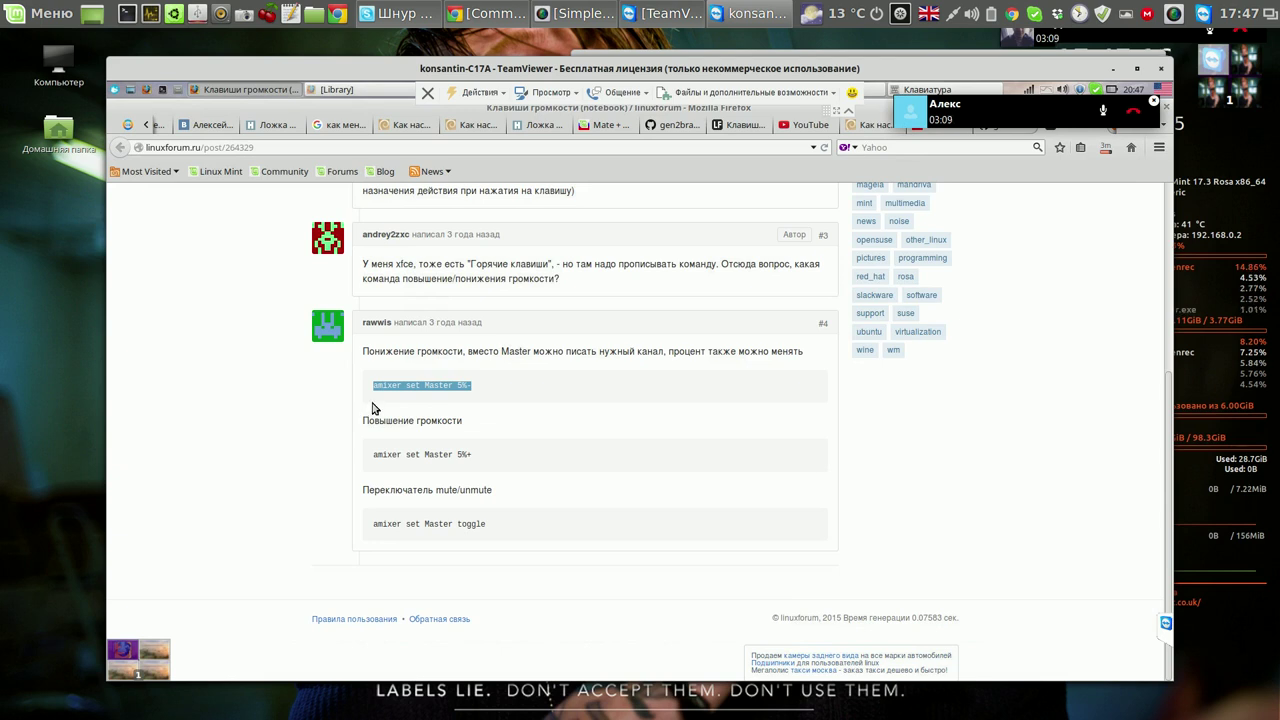
right_click(453, 385)
click(490, 400)
click(1113, 70)
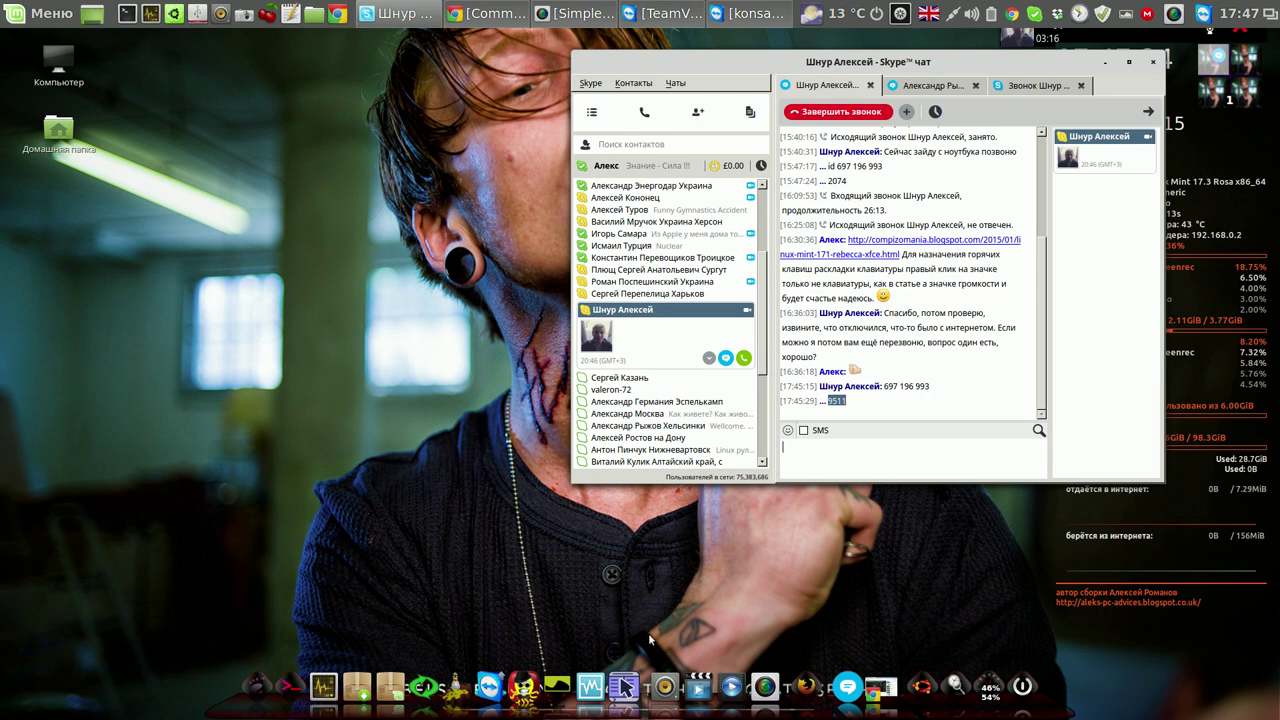
click(748, 13)
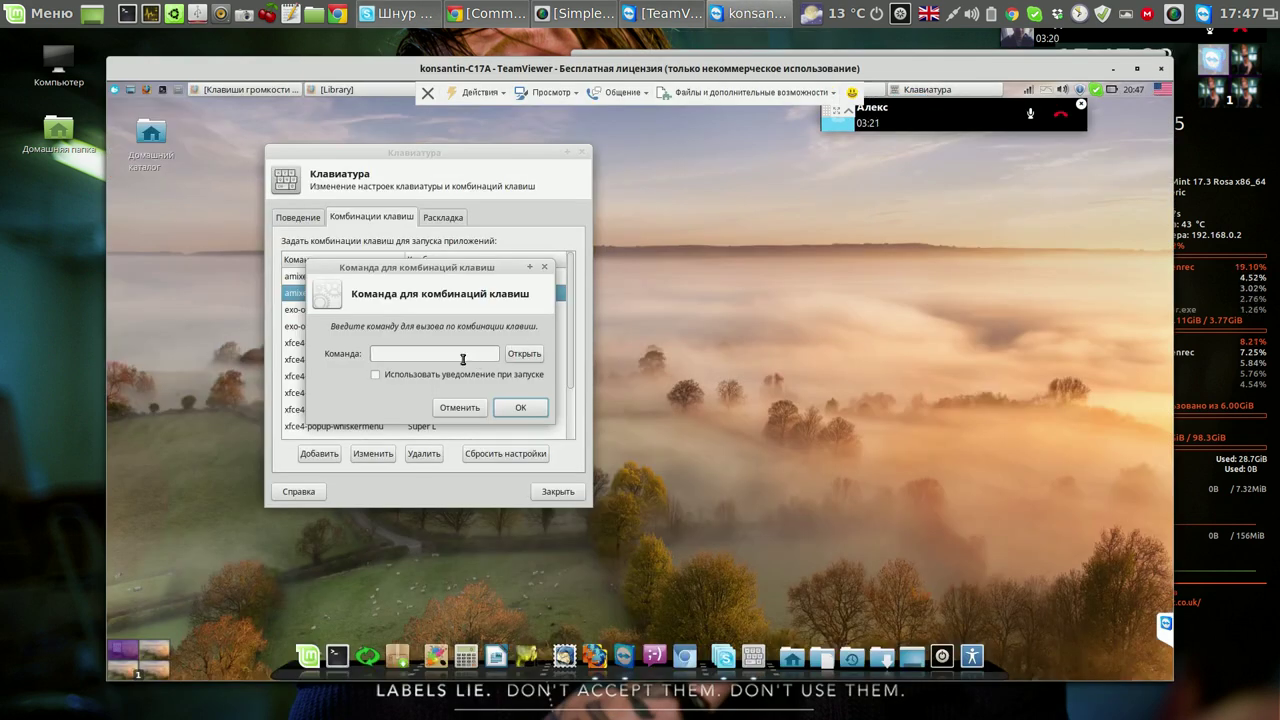
click(467, 409)
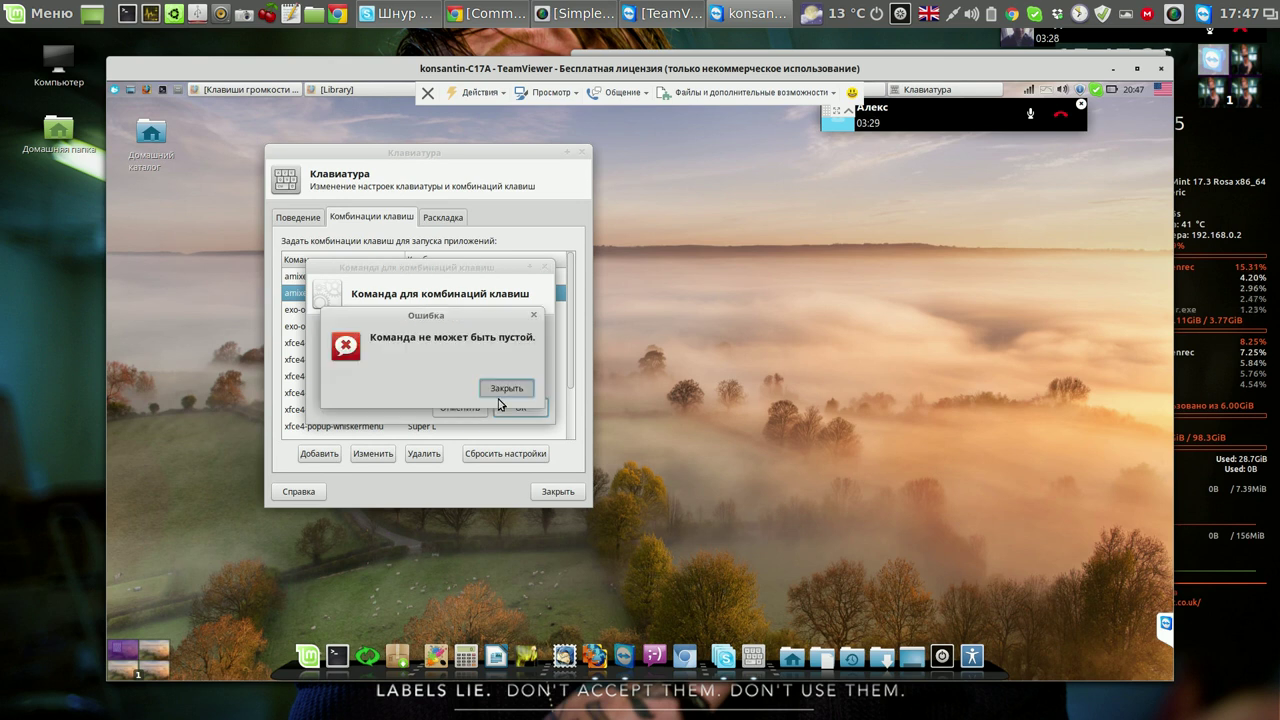
click(505, 390)
key(Escape)
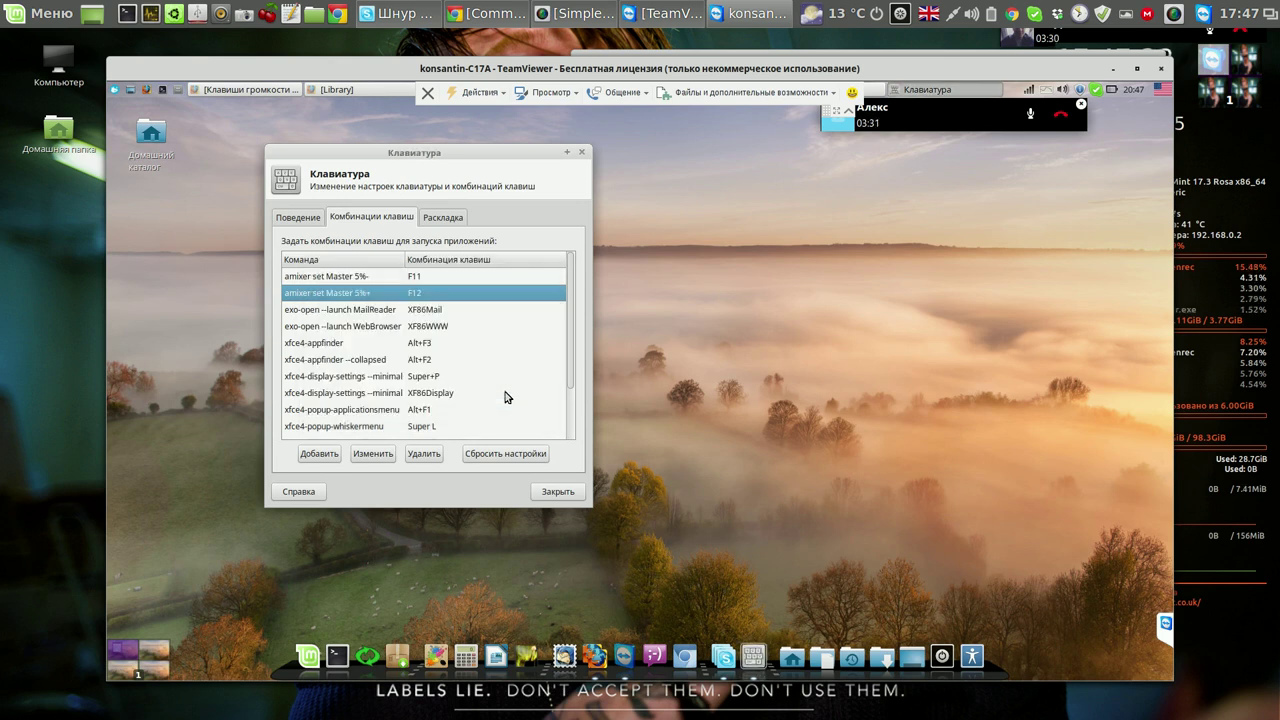
Delete the "amixer set Master 5%+" and "amixer set Master 5%-" entries from the application shortcuts
click(424, 453)
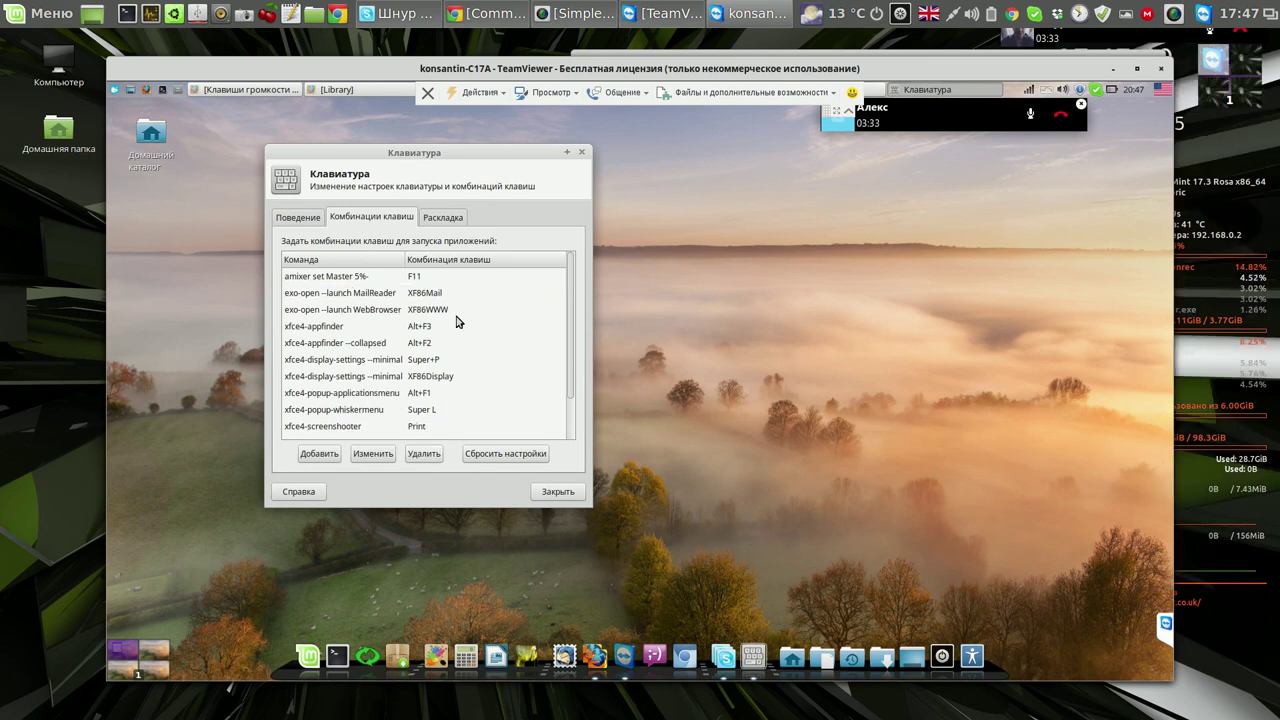
key(Delete)
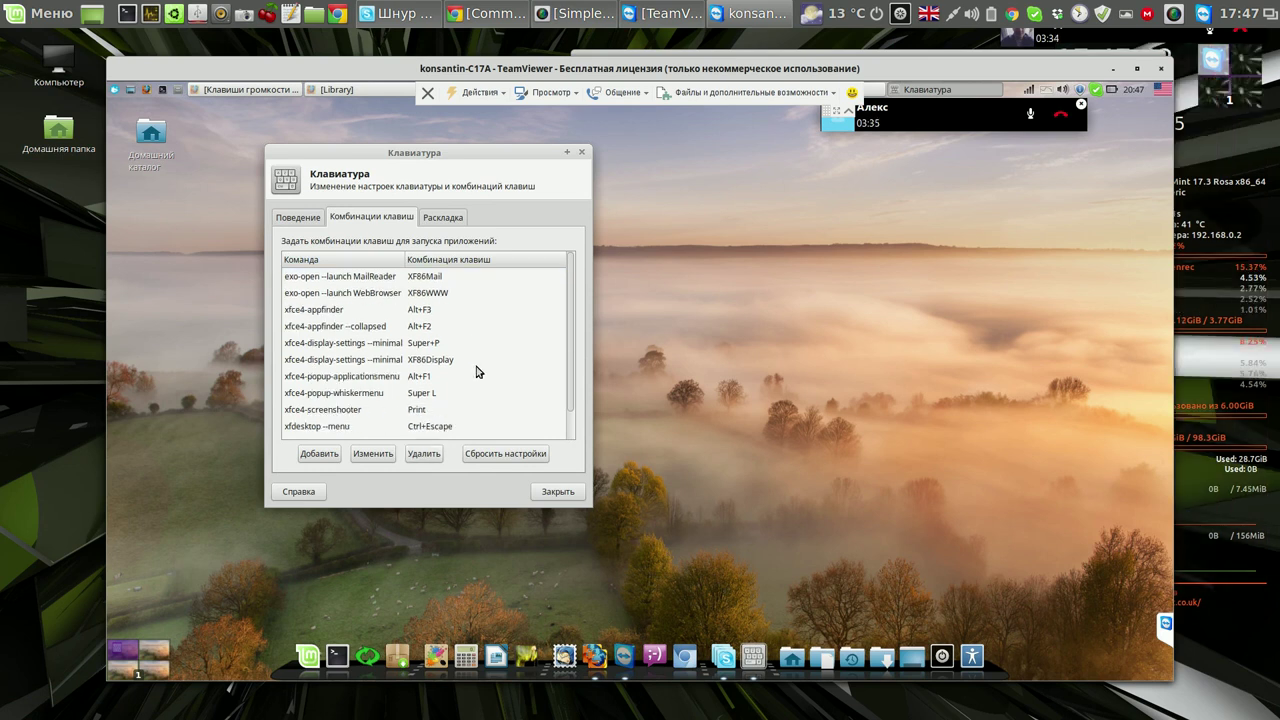
Add a keyboard shortcut for the forum's volume-up command "amixer set Master 5%+" and assign it to F12
key(alt+Tab)
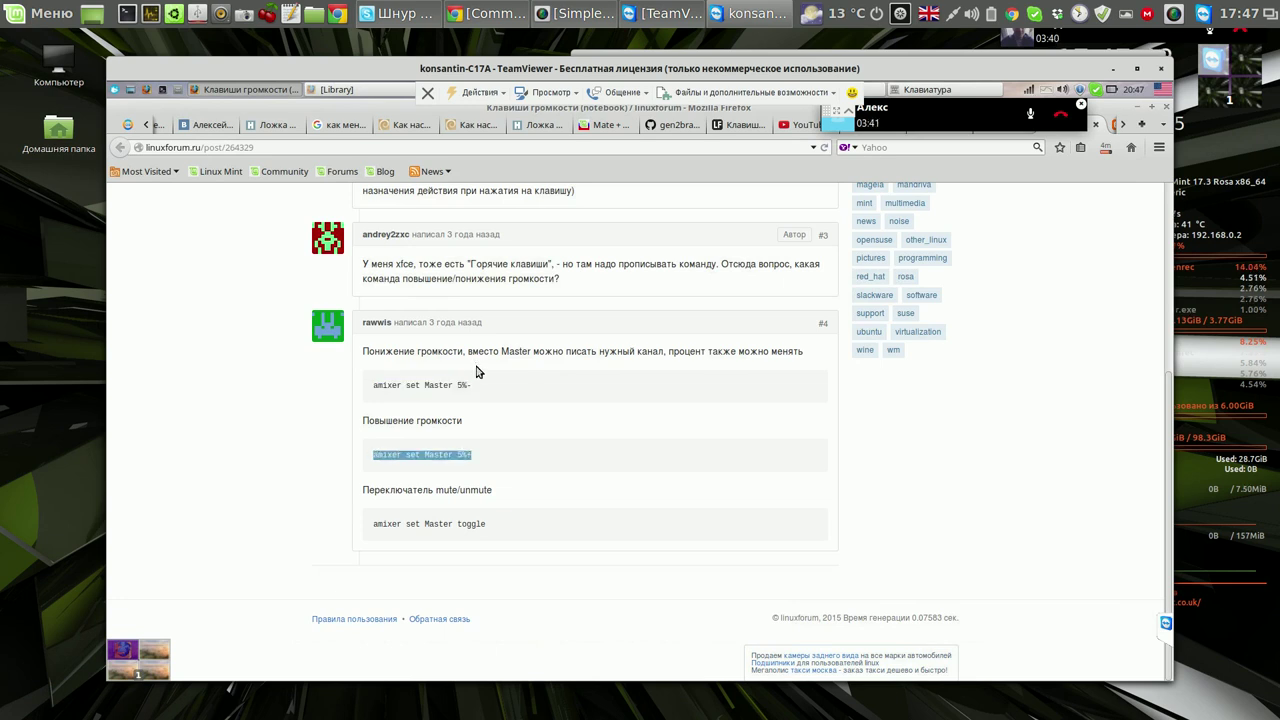
key(alt+Tab)
key(Return)
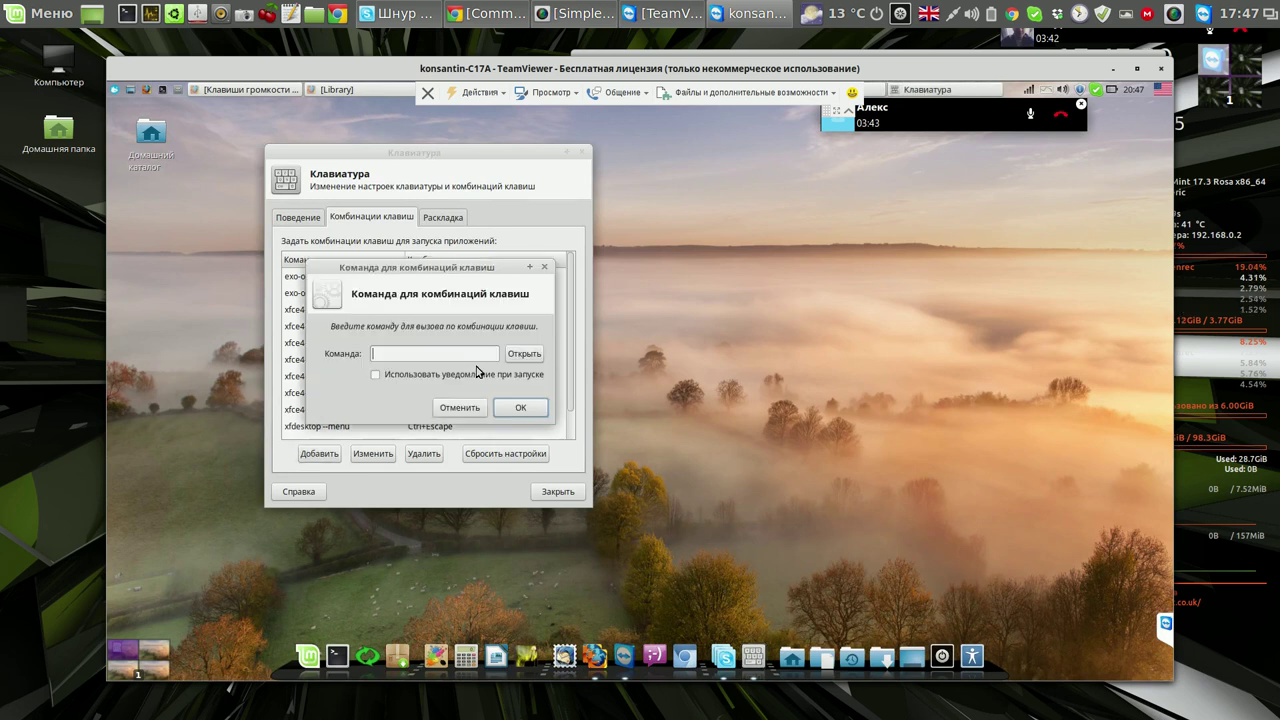
text(amixer set Master 5%+)
key(Return)
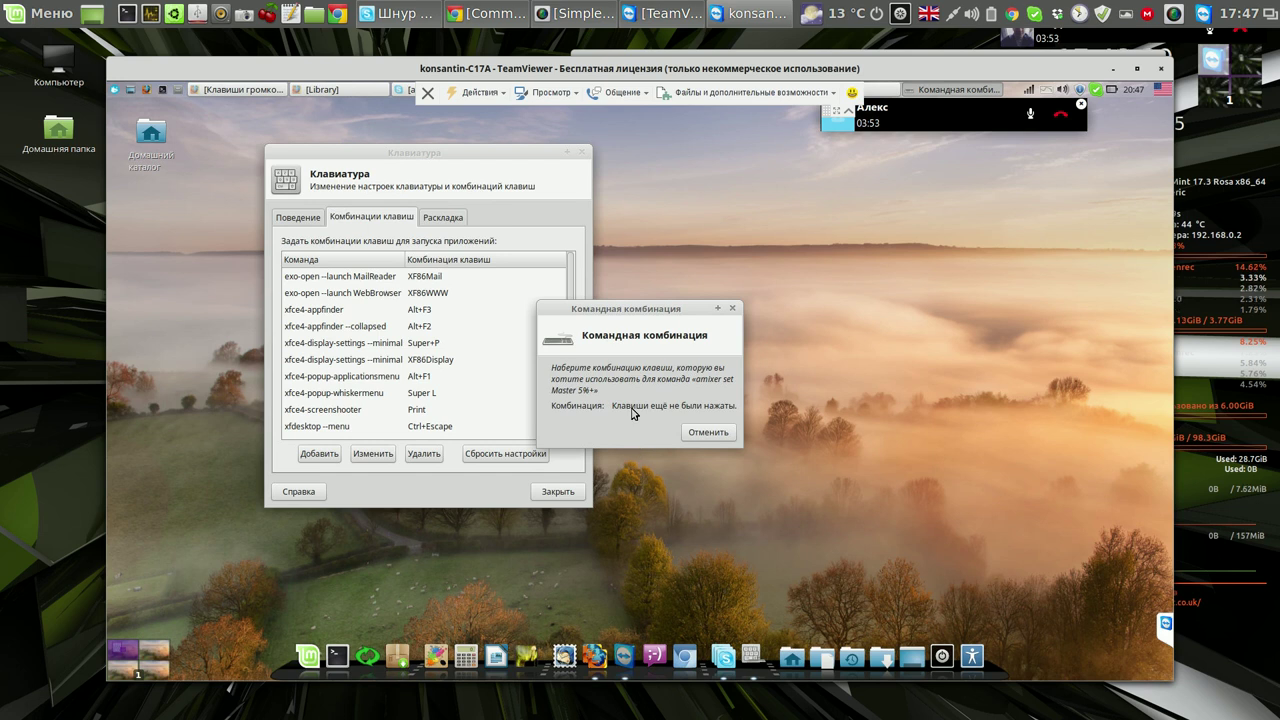
key(F12)
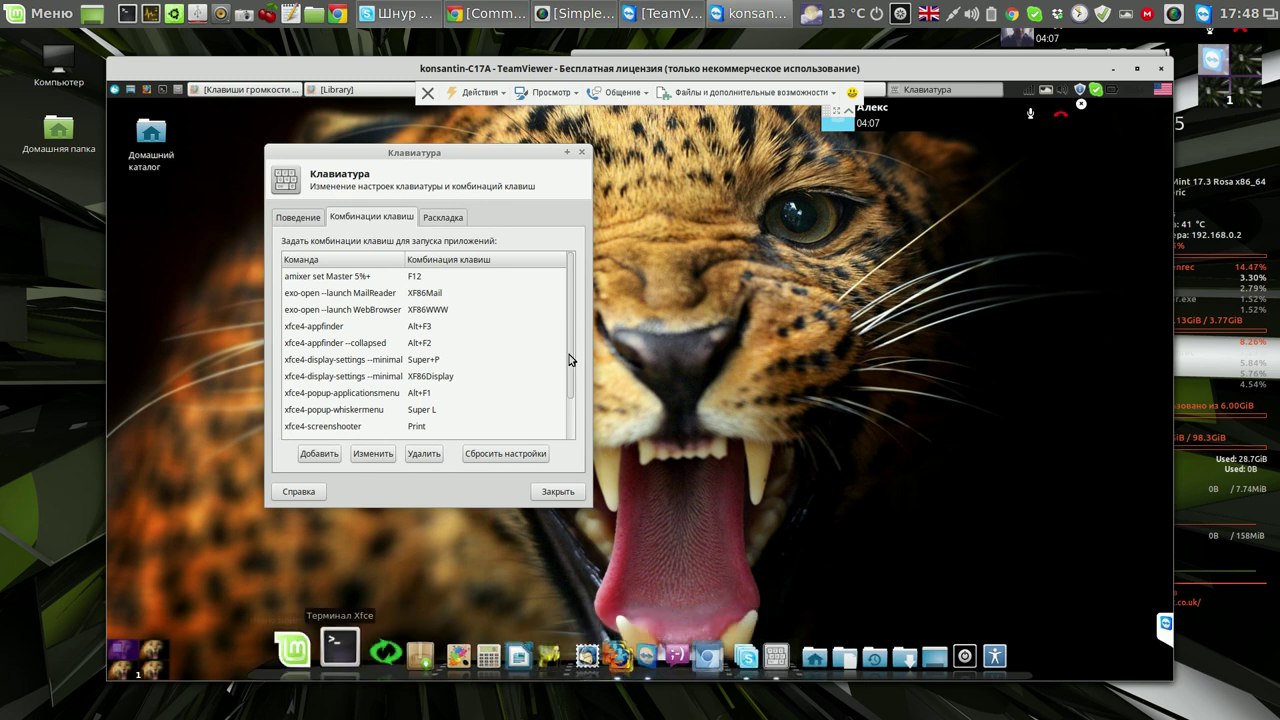
Add a keyboard shortcut for the forum's volume-down command "amixer set Master 5%-" and assign it to F11
key(alt+Tab)
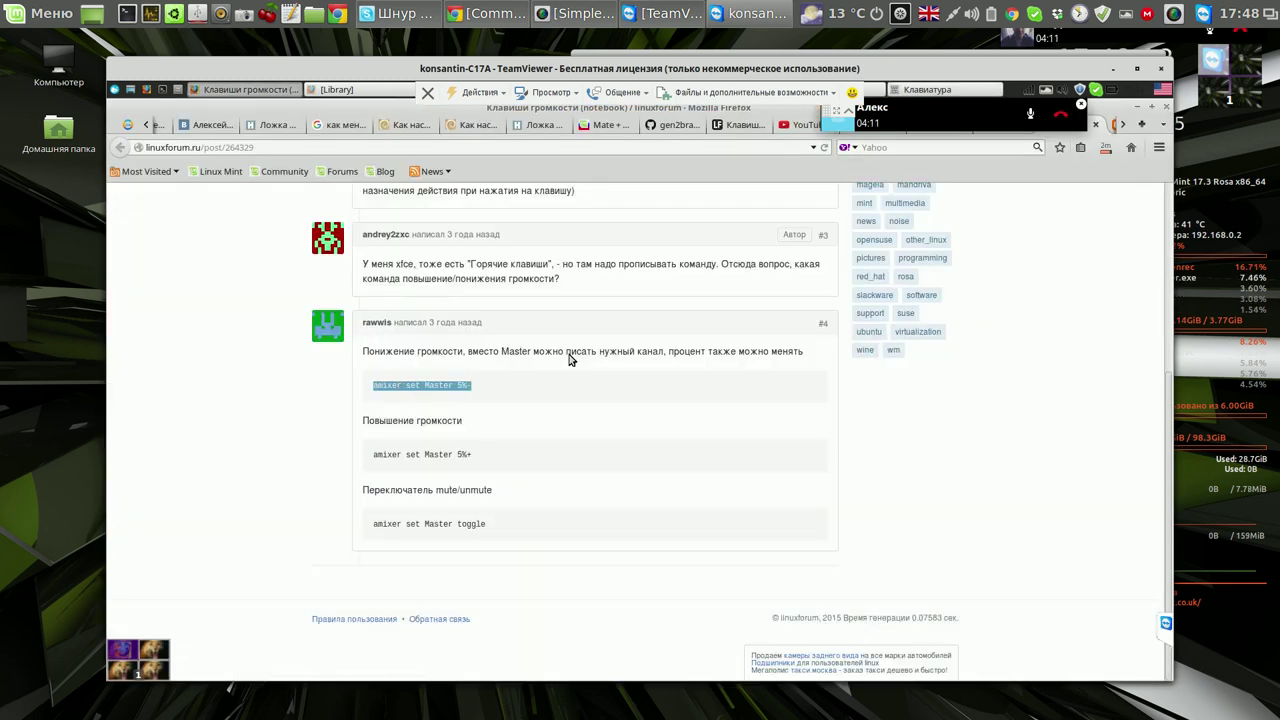
key(alt+Tab)
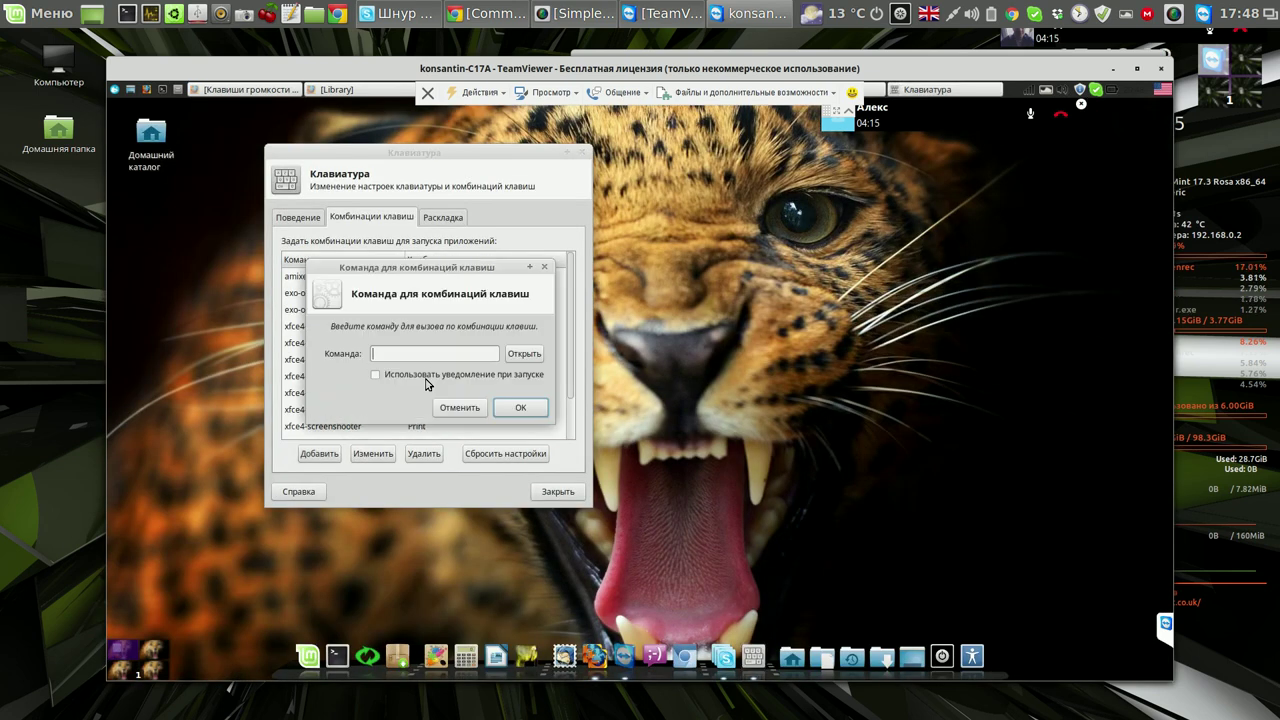
text(amixer set Master 5%-)
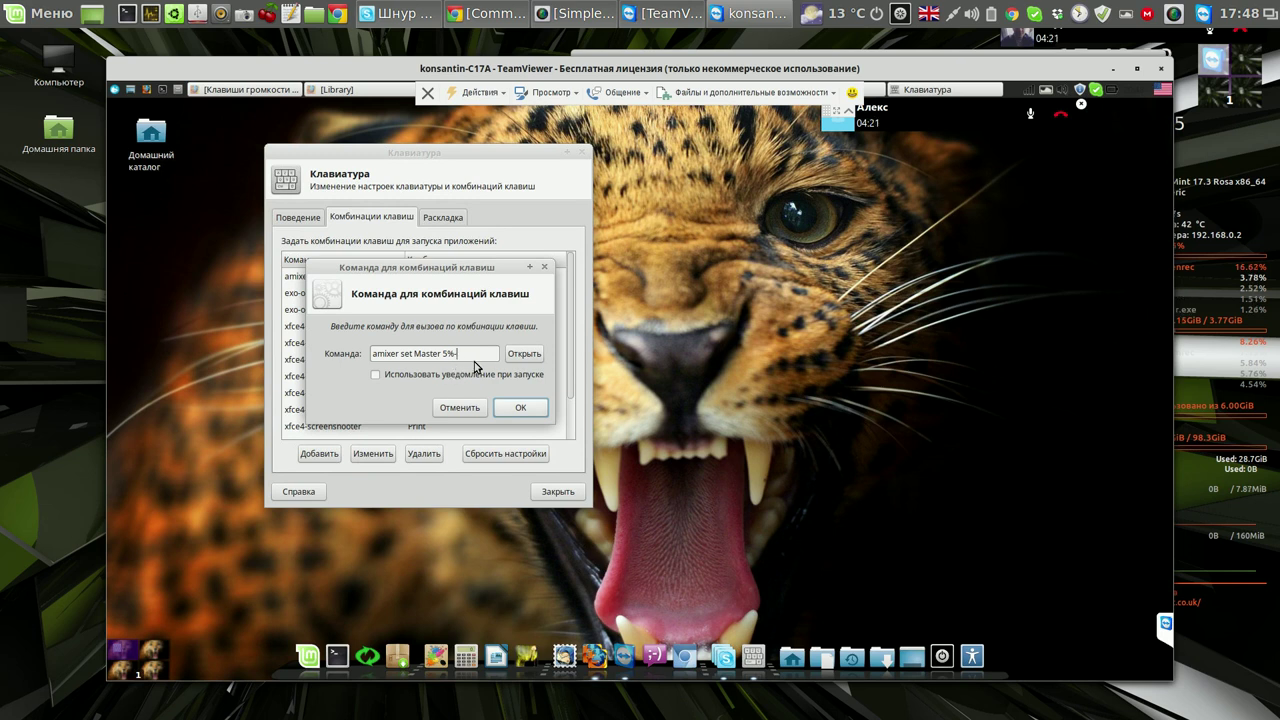
key(Return)
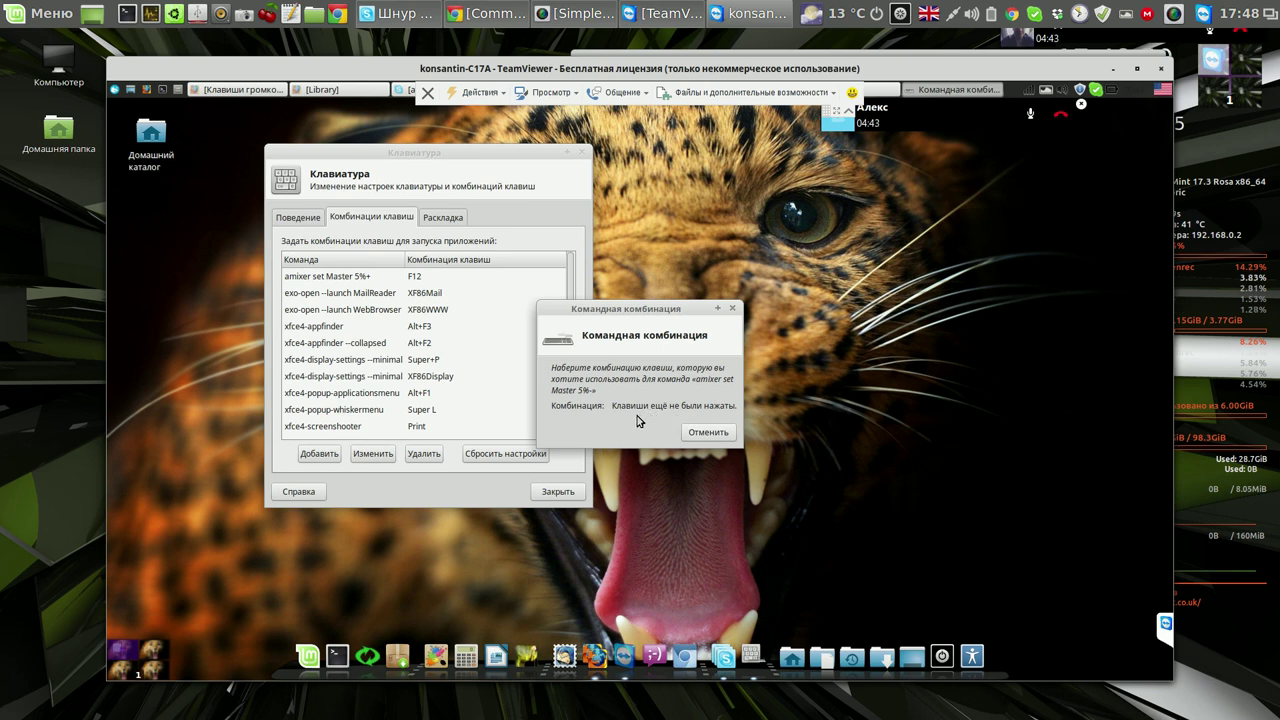
key(F12)
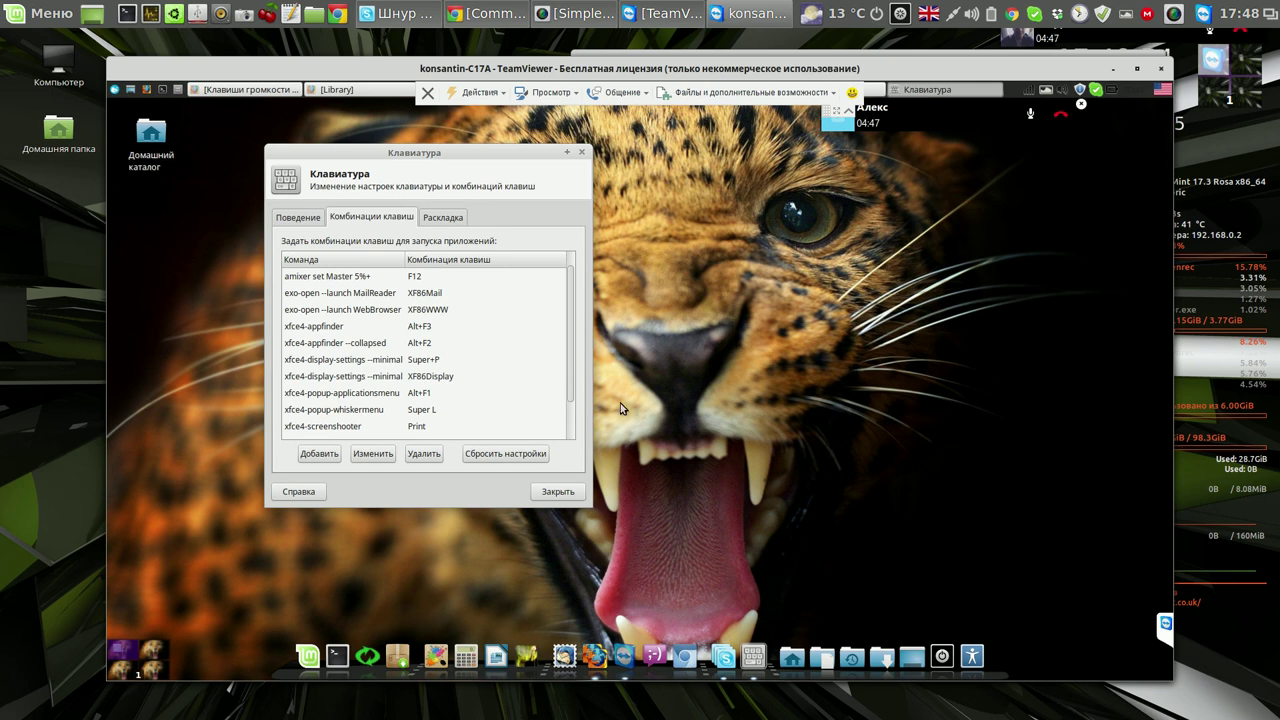
scroll(571, 346, up, 1)
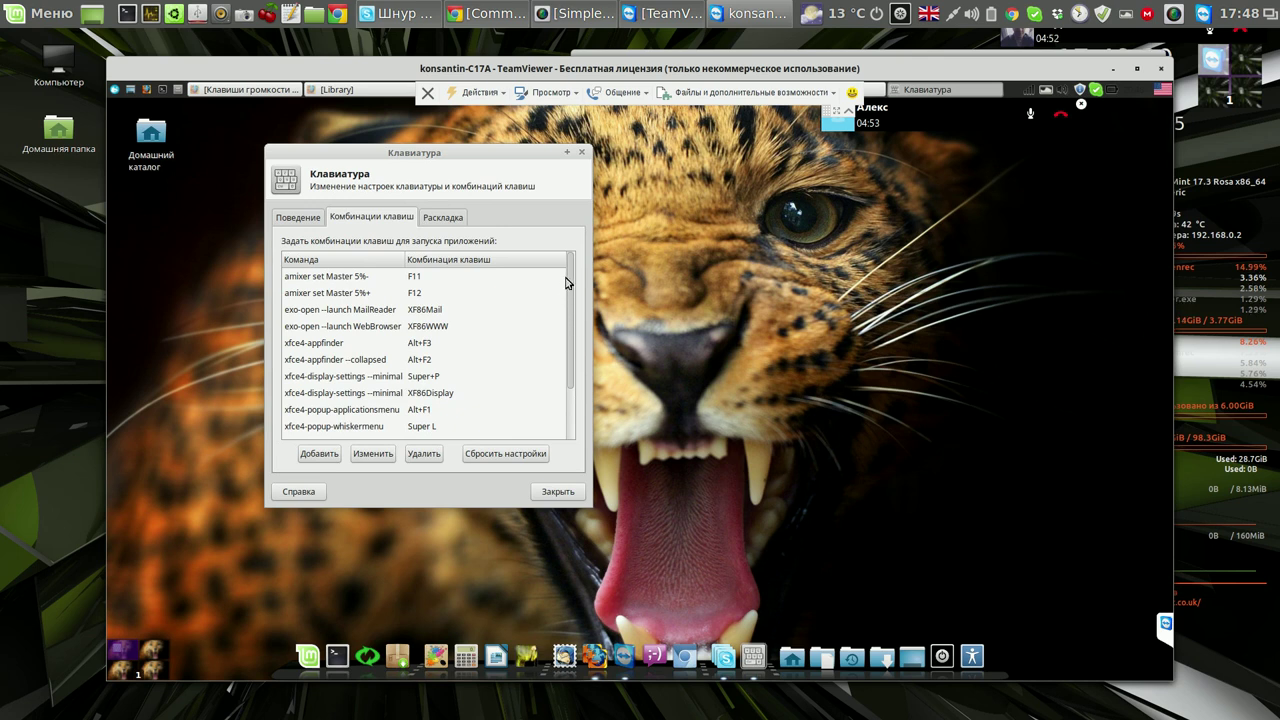
Test the newly added F12 volume-up shortcut and close the keyboard settings
key(F12)
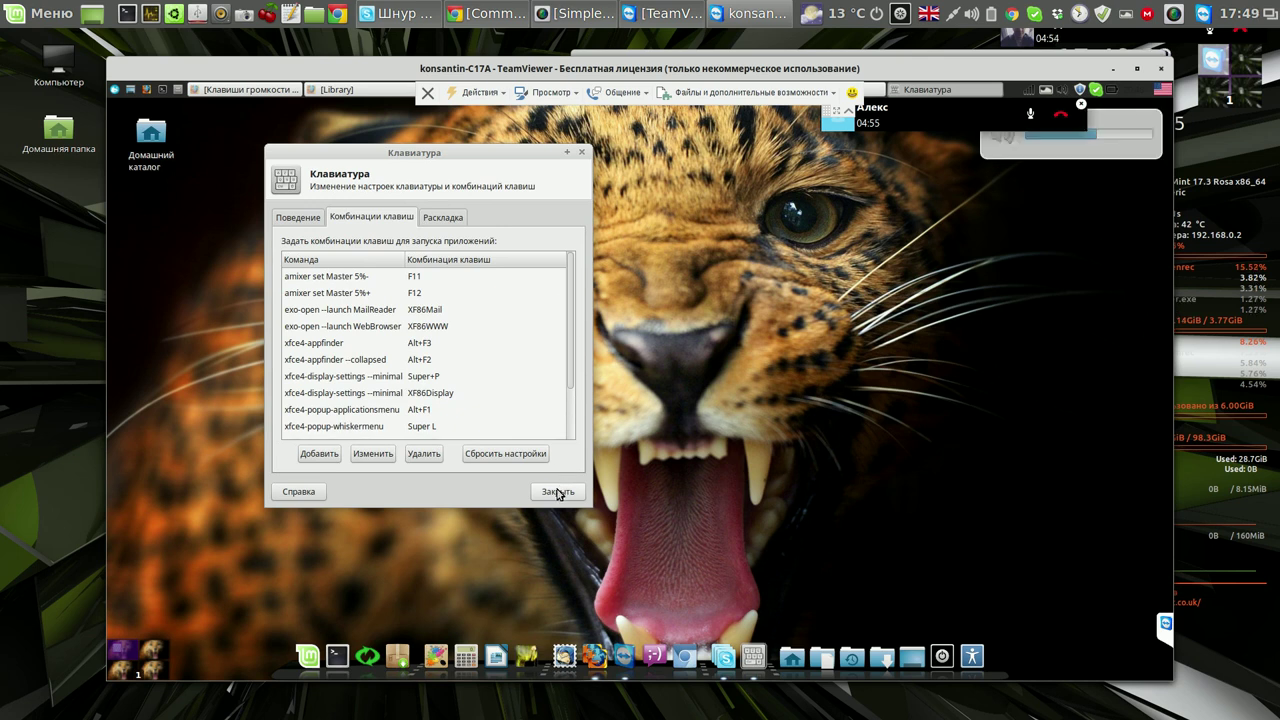
key(F12)
key(F12)
key(Escape)
Switch to the YouTube video in Firefox and adjust the player volume and the system volume
key(alt+Tab)
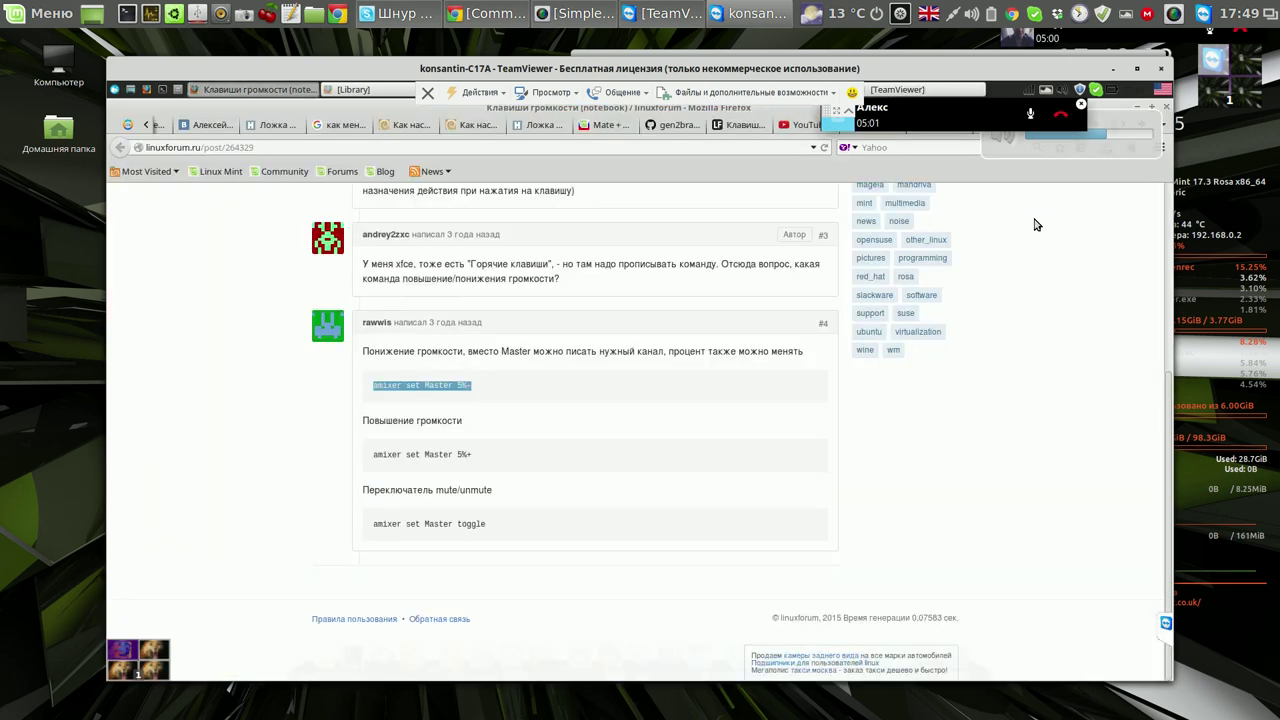
key(ctrl+Tab)
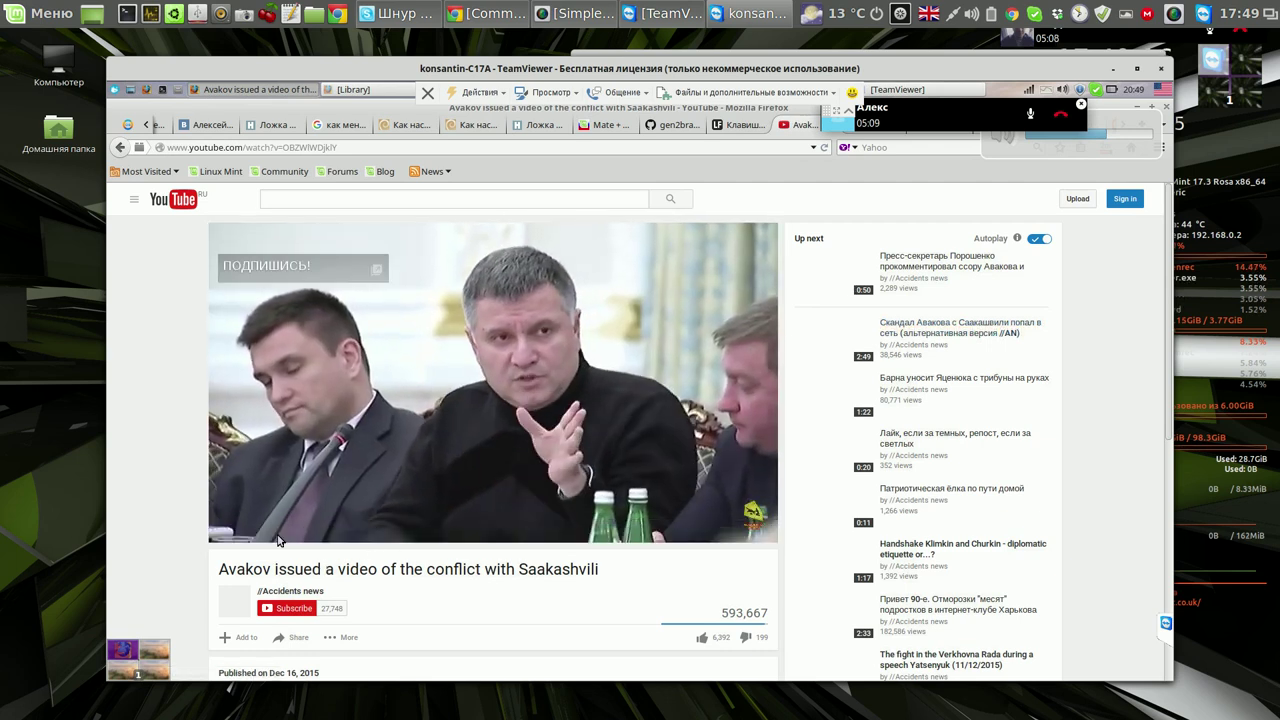
drag(304, 535, 321, 534)
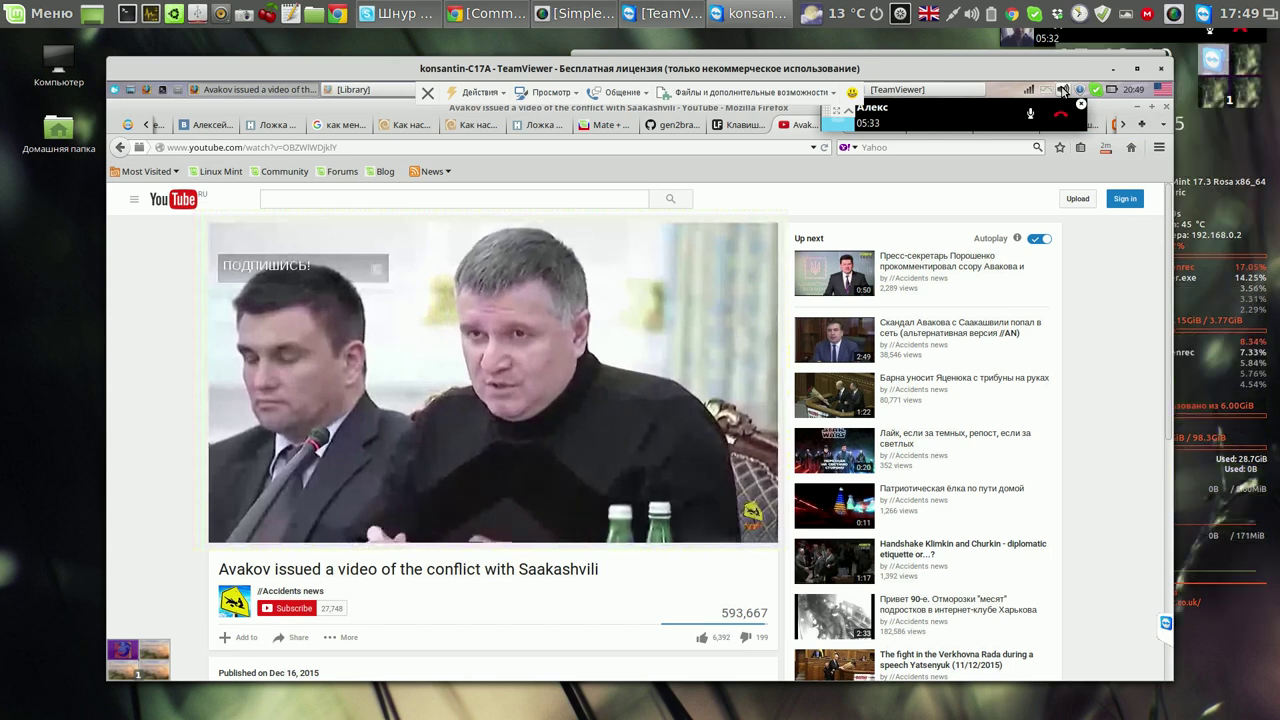
scroll(1063, 92, up, 1)
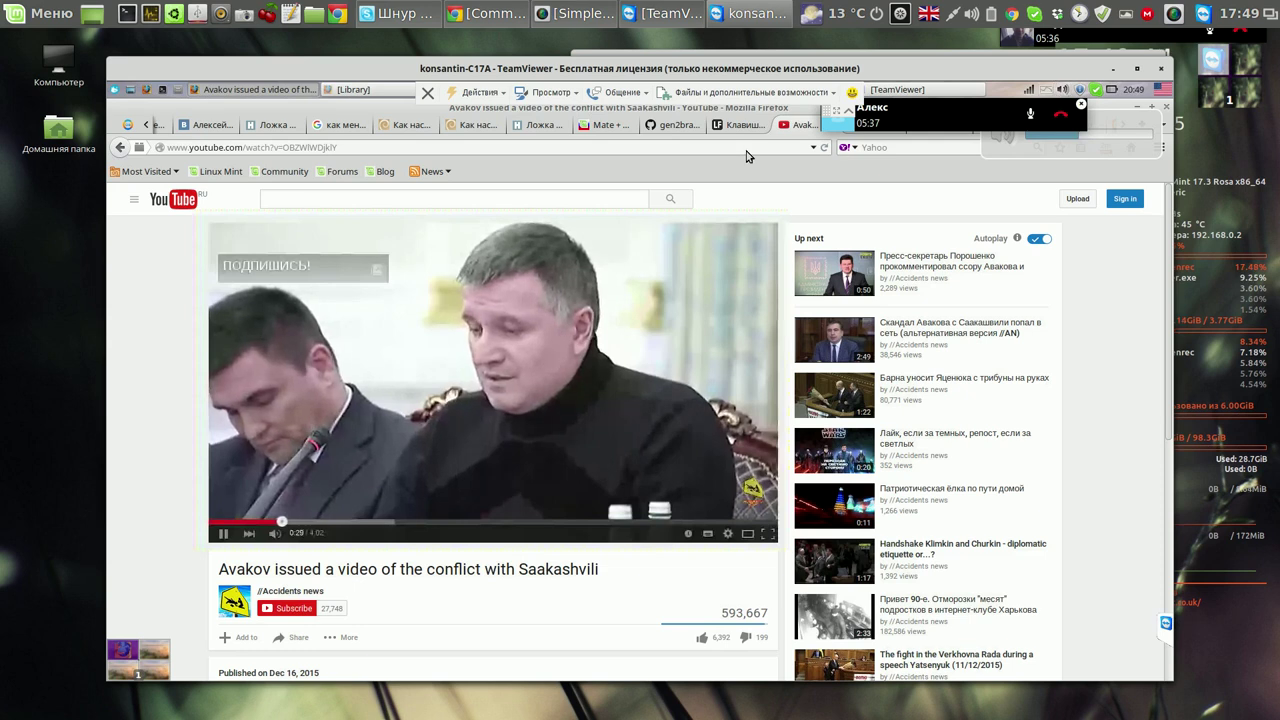
Move the floating Skype call window off the volume indicator and resume the YouTube video
click(960, 115)
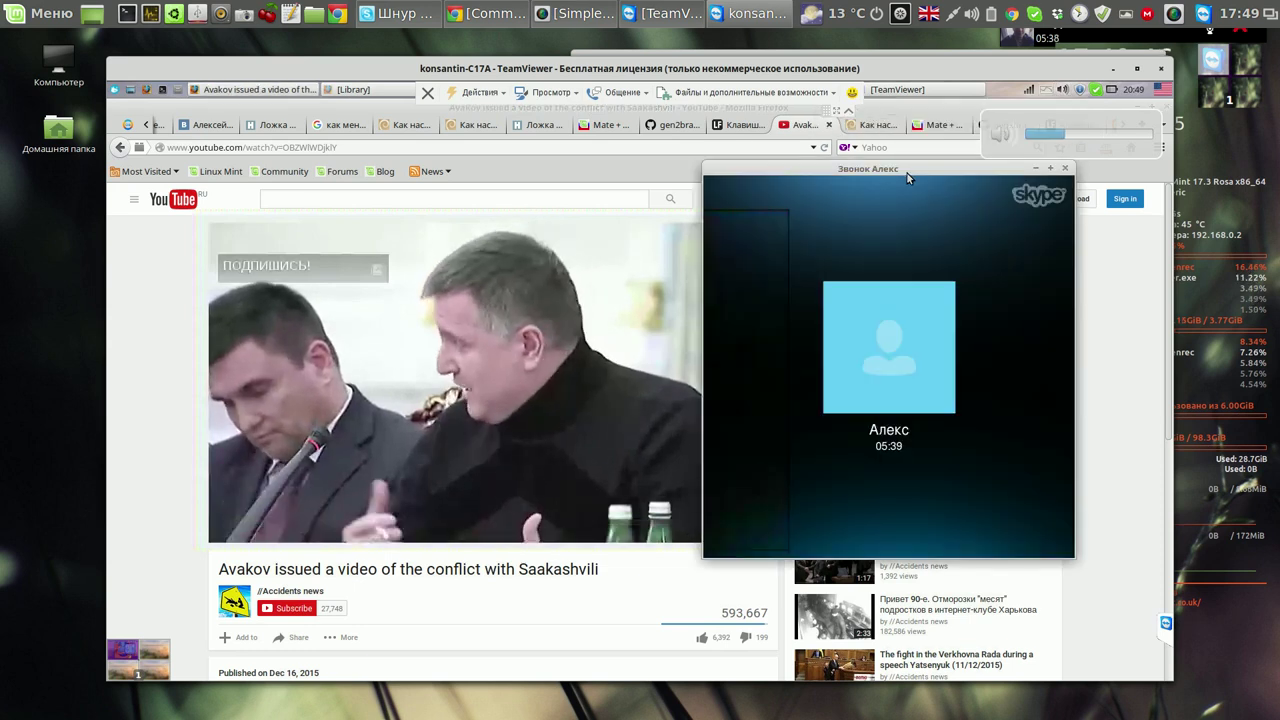
click(1049, 168)
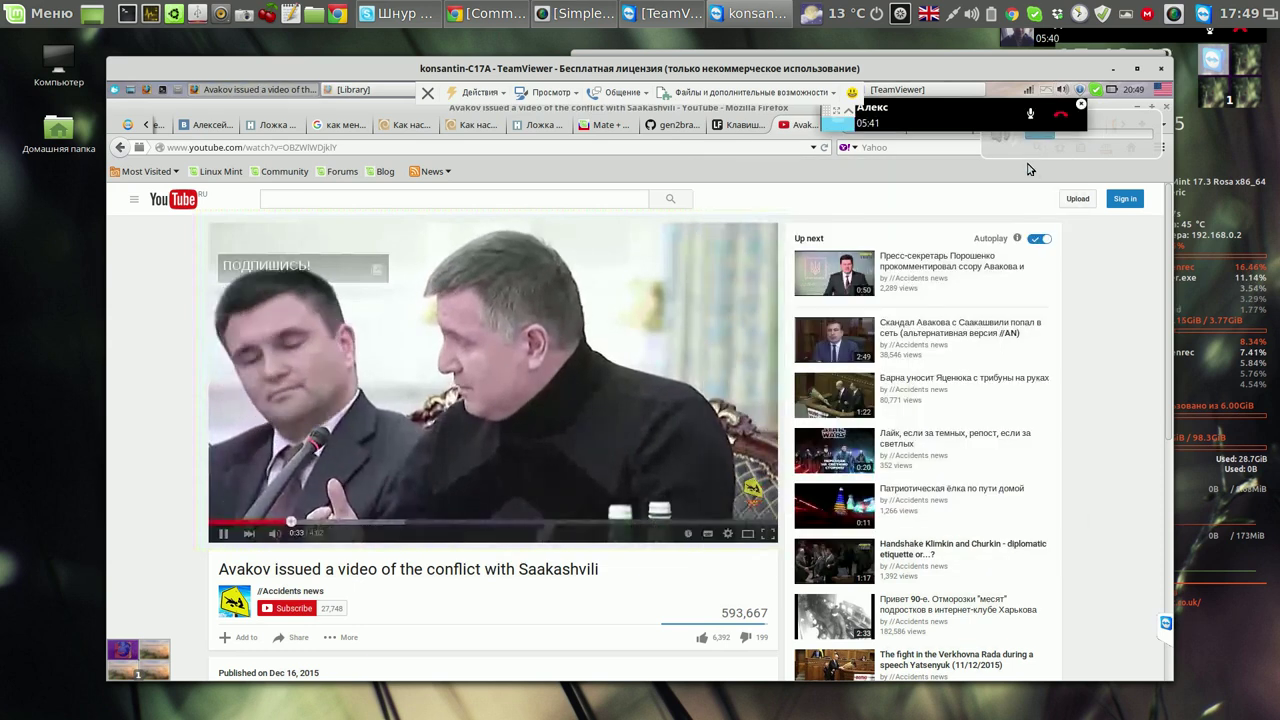
click(840, 118)
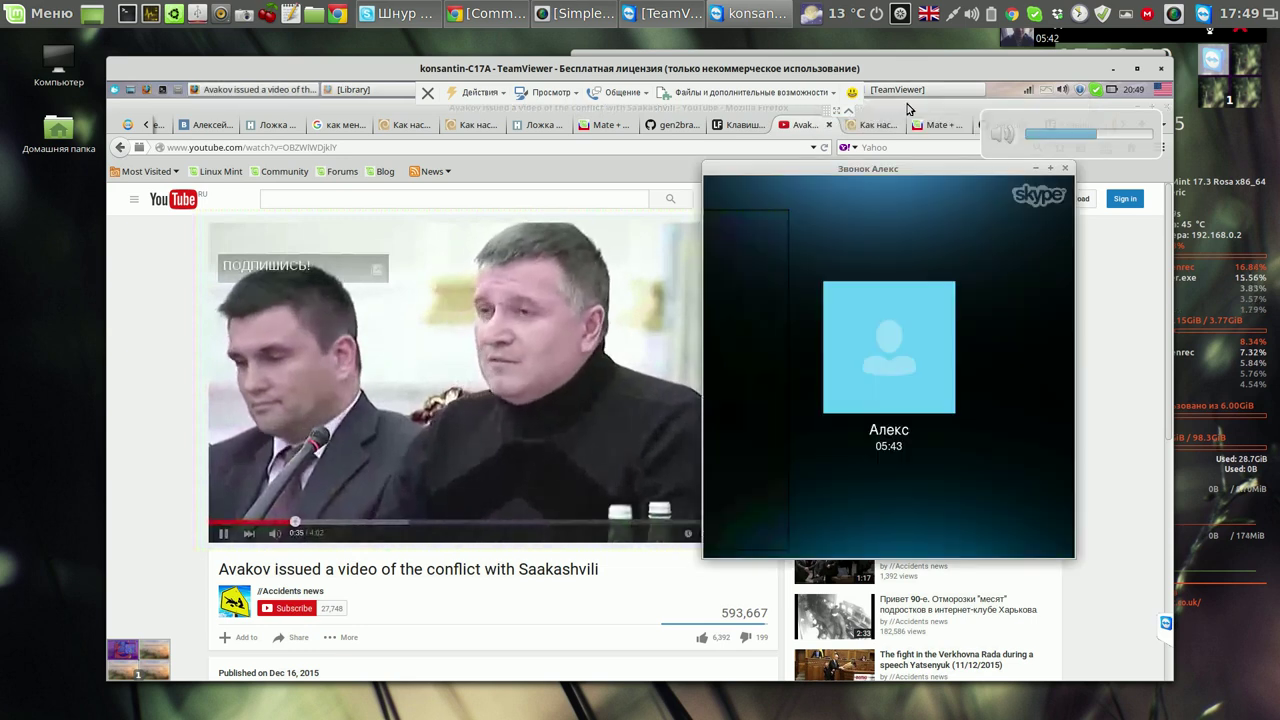
click(951, 168)
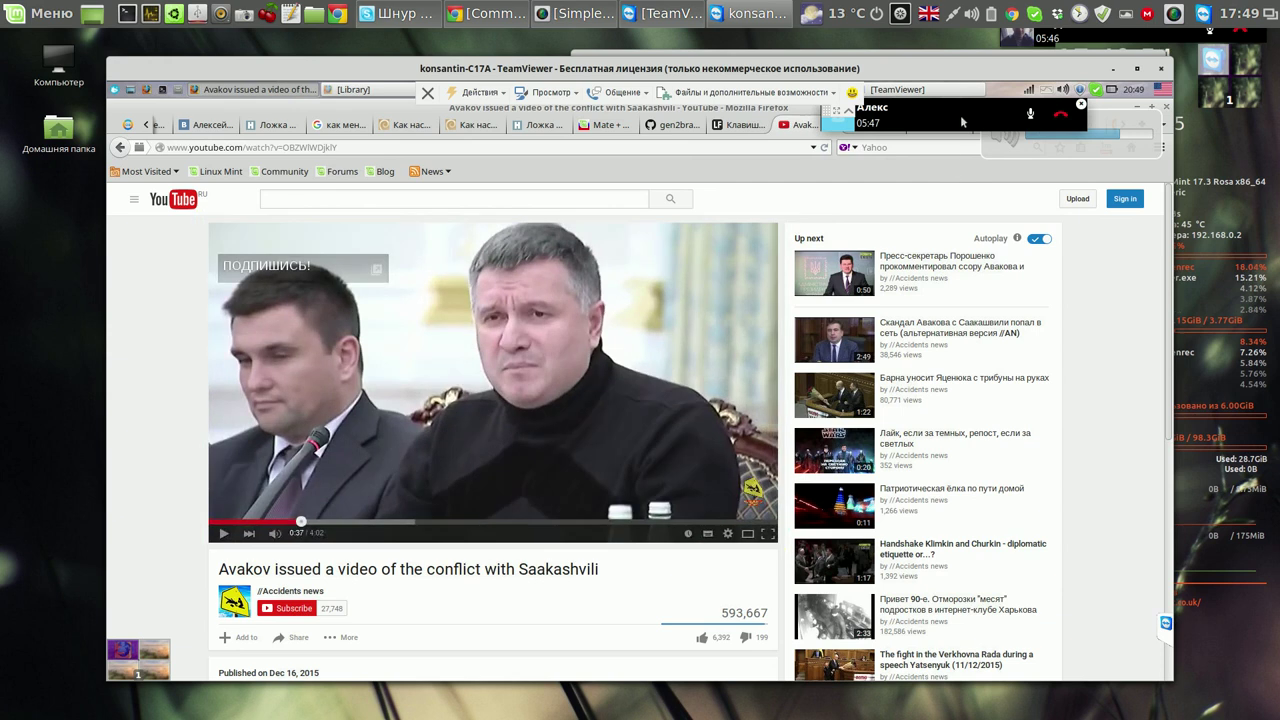
drag(955, 117, 749, 155)
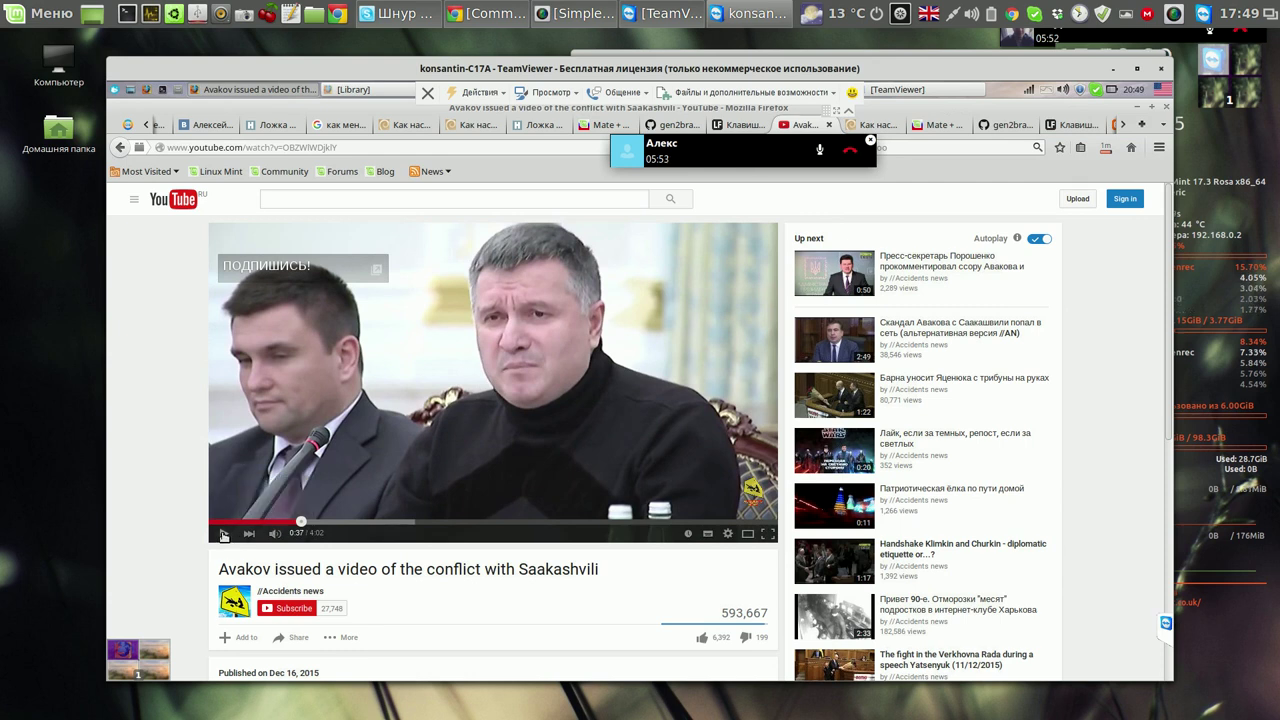
click(225, 537)
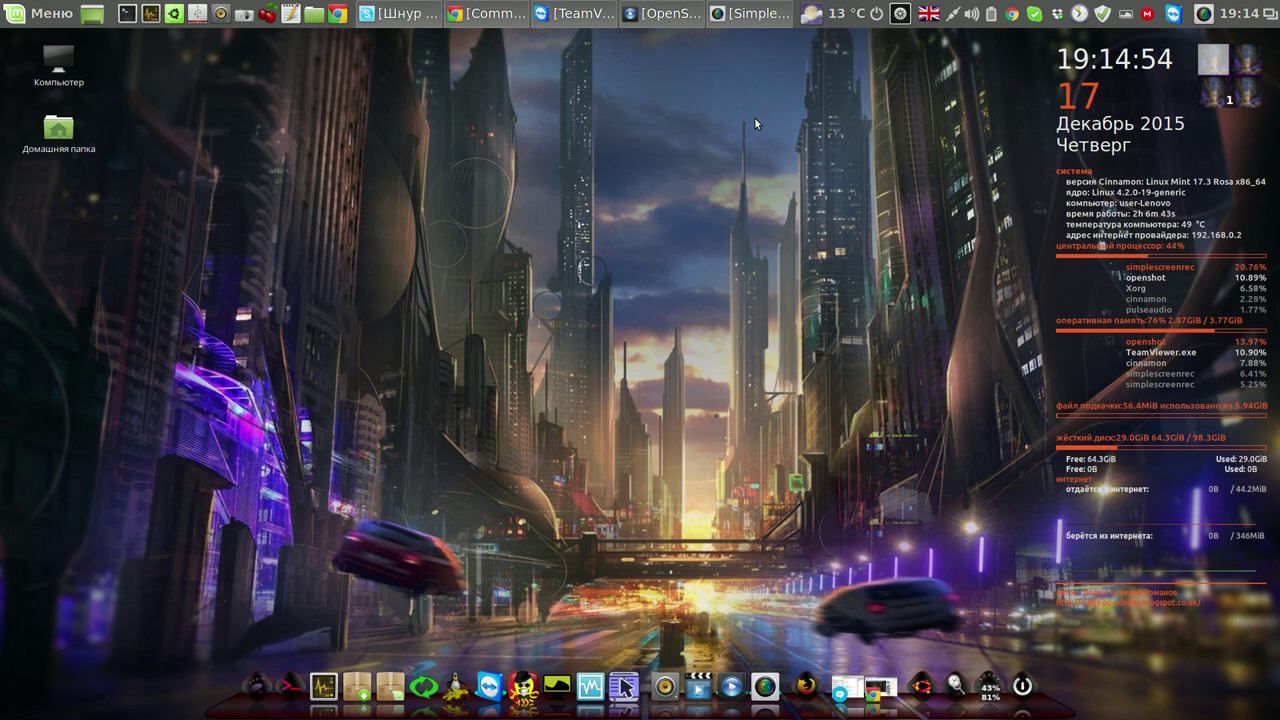
right_click(1205, 14)
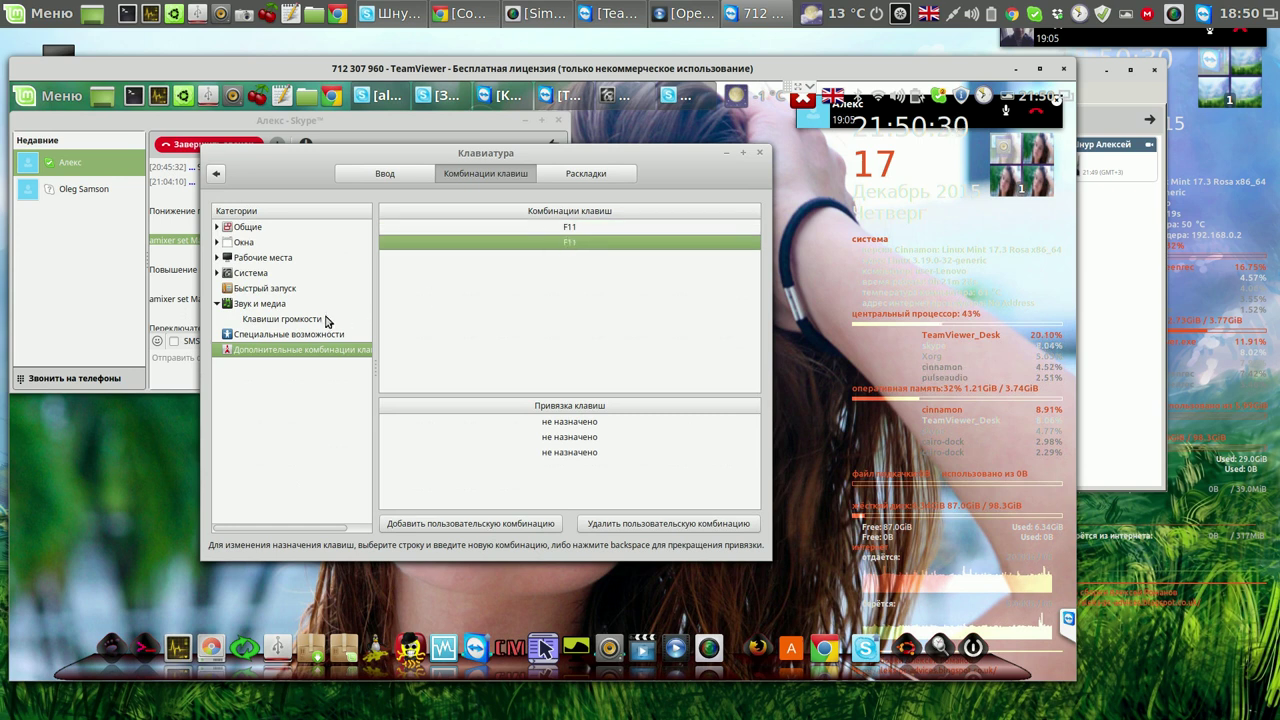
Assign F11 to the "Уменьшить громкость (Quiet)" action in the volume keys category and test the shortcut
click(308, 322)
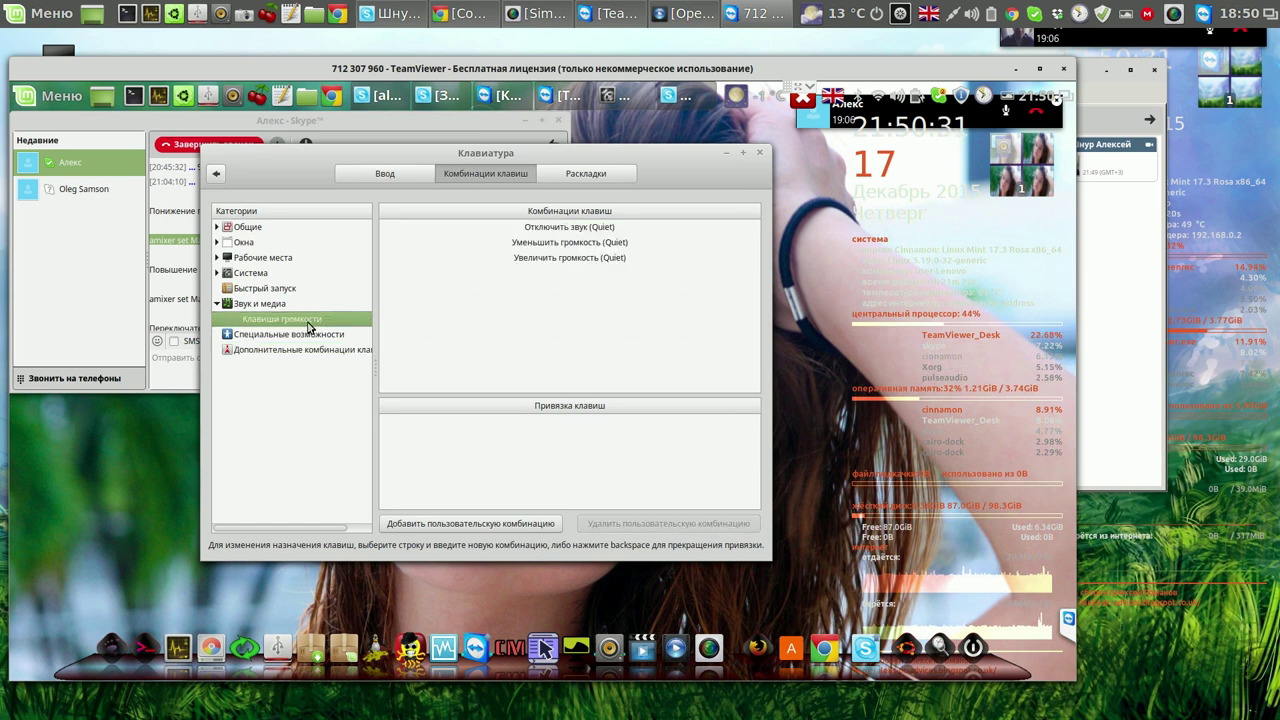
click(602, 246)
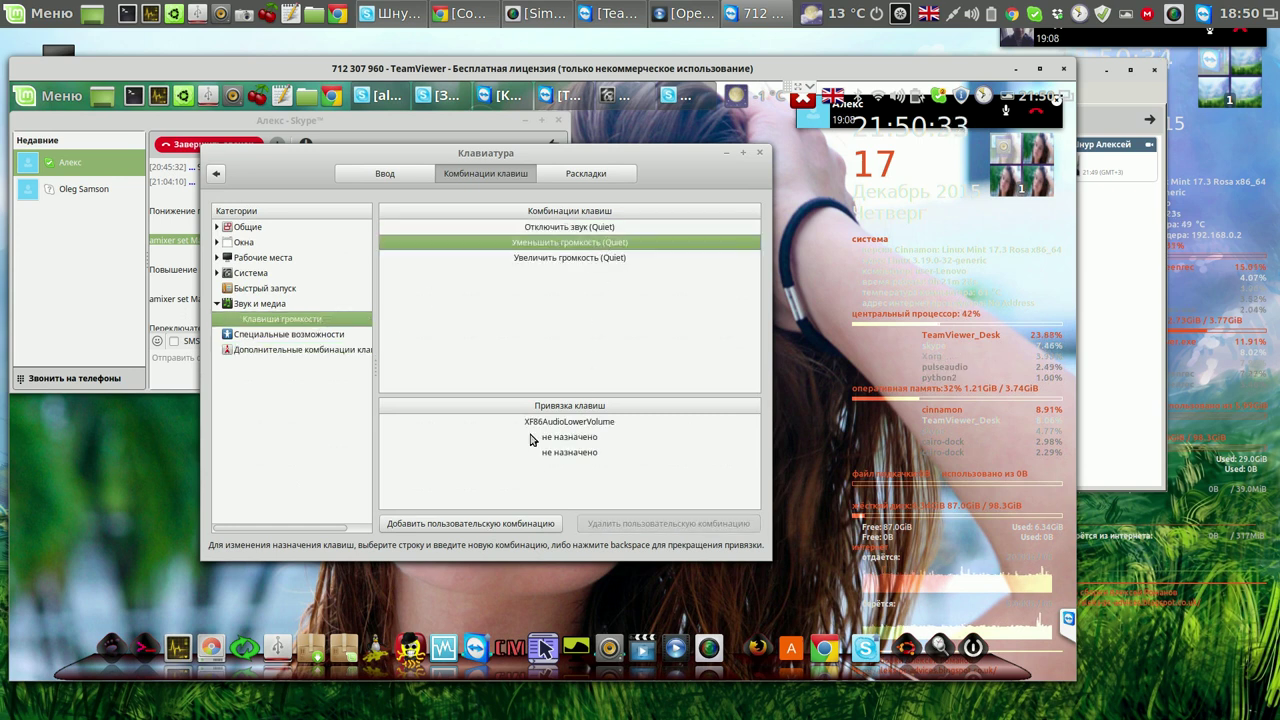
click(605, 427)
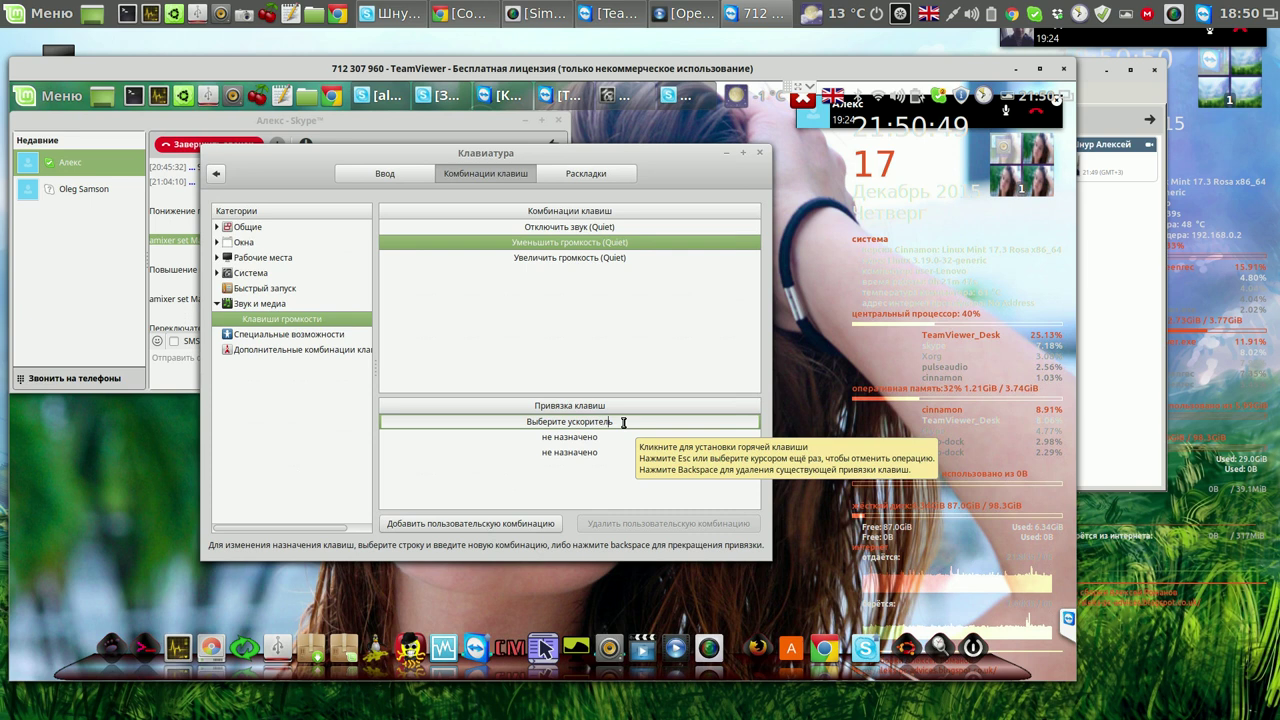
drag(623, 422, 518, 421)
key(F11)
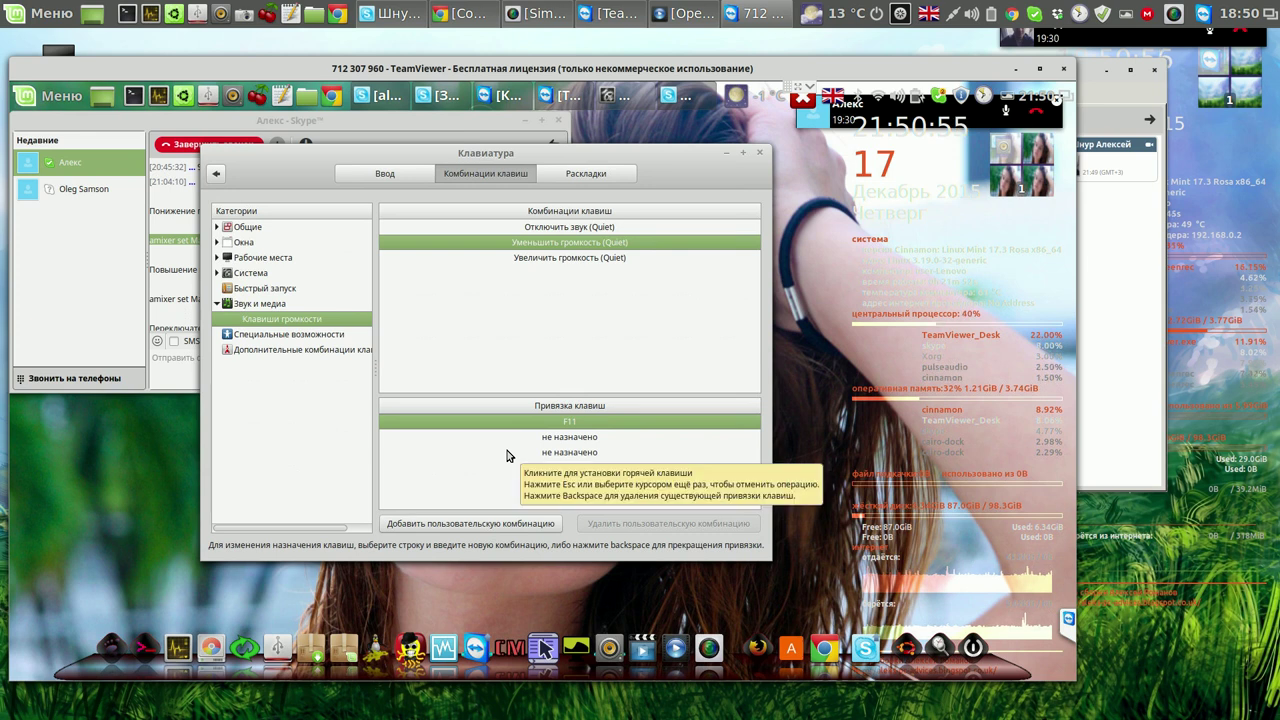
key(F11)
key(F11)
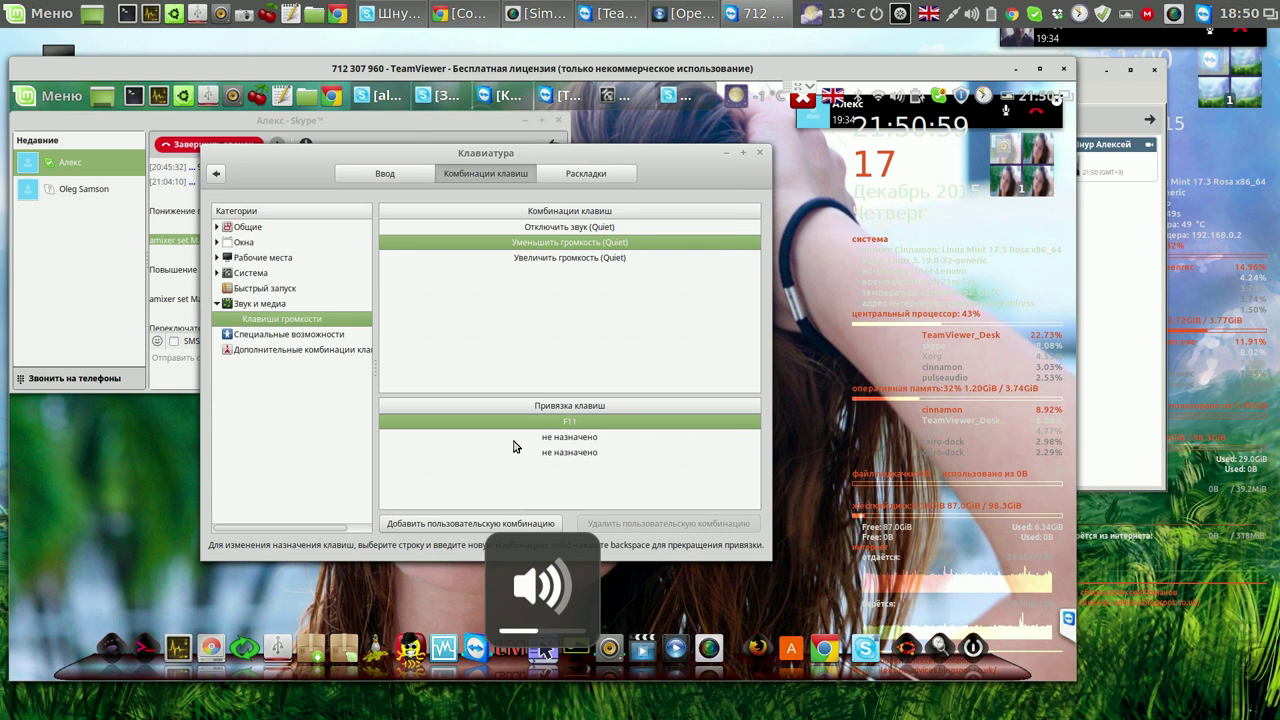
Assign F12 to the "Увеличить громкость (Quiet)" action as its first key binding
click(583, 260)
click(583, 425)
click(600, 423)
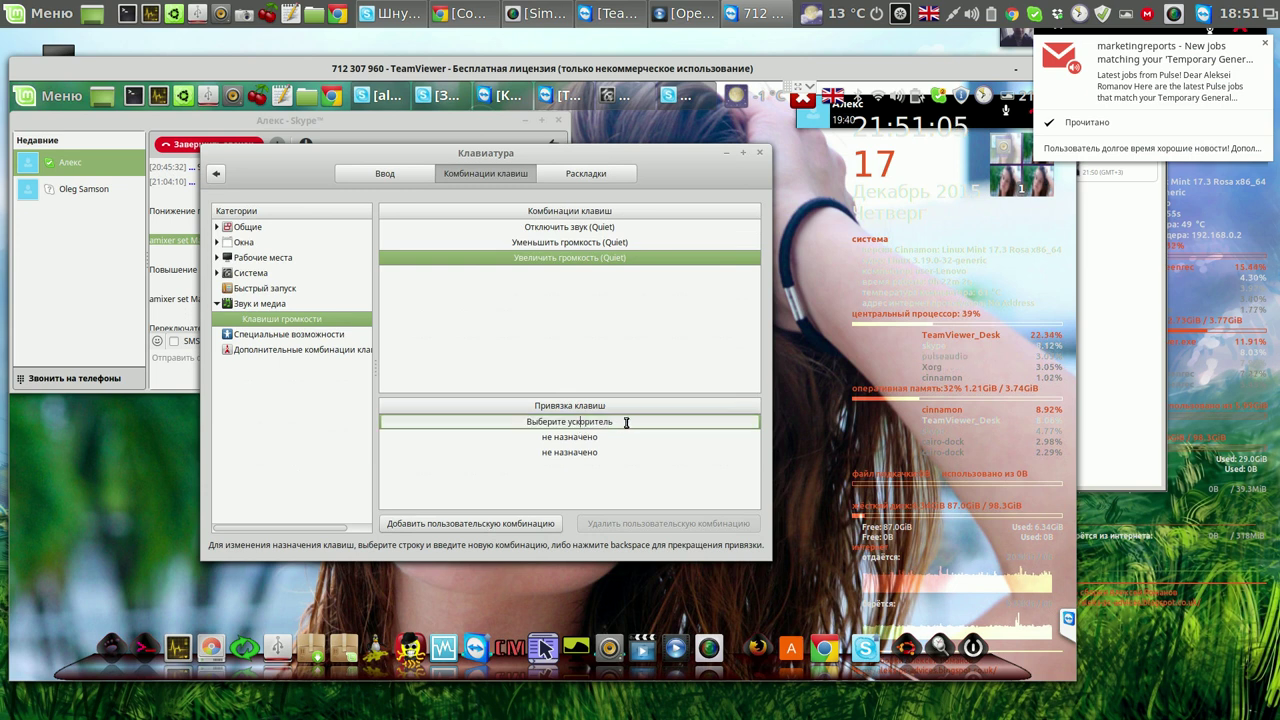
key(F12)
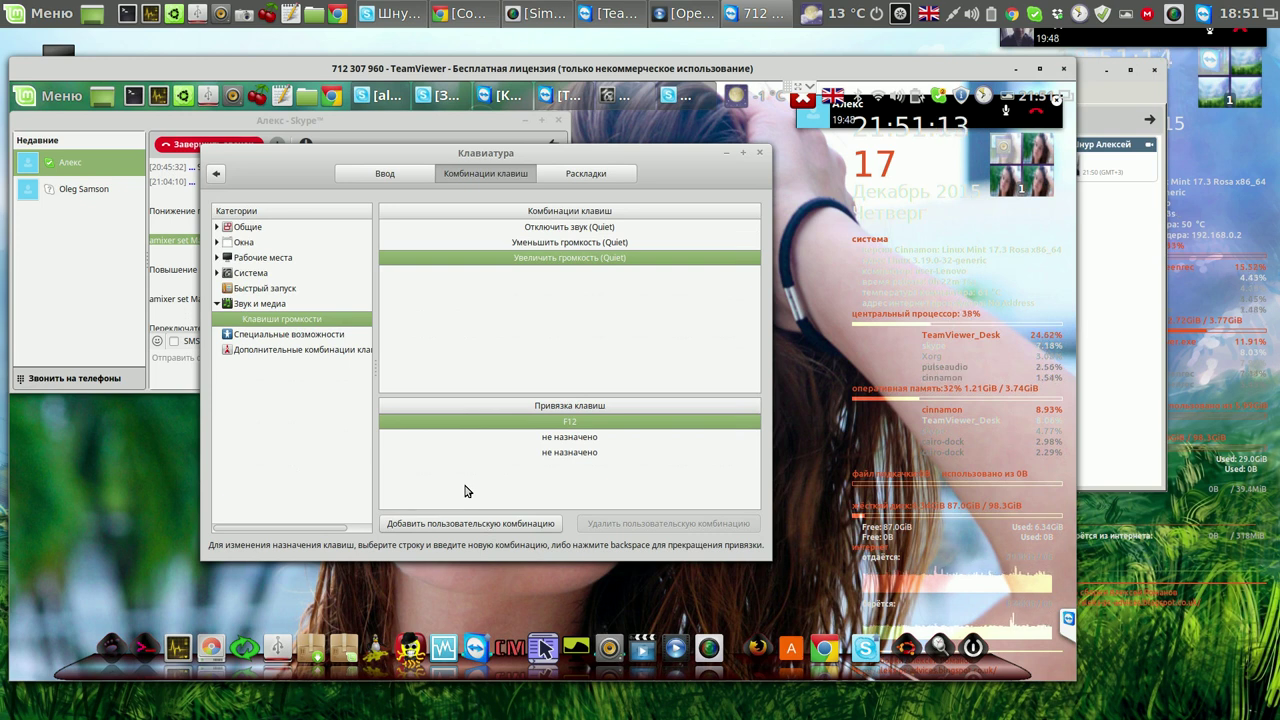
Assign F10 to the "Отключить звук (Quiet)" action, then close the keyboard settings and minimize the Skype chat
key(Up)
key(Up)
key(Return)
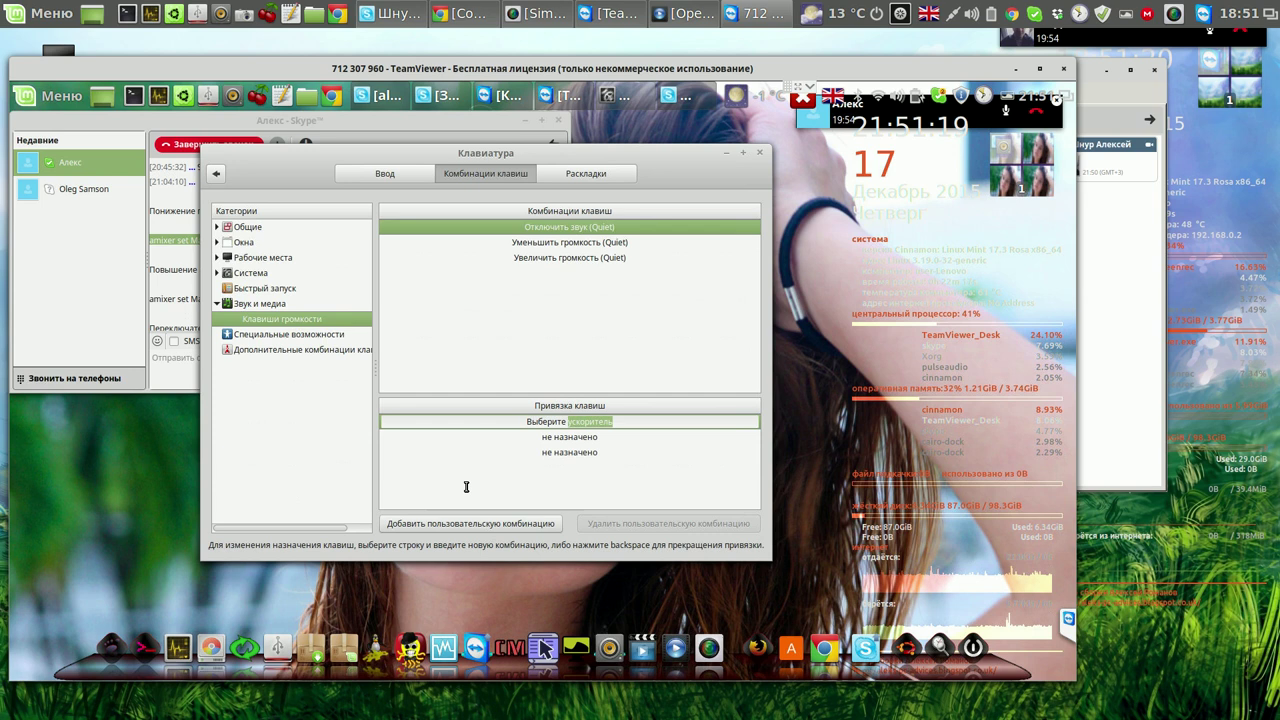
key(F10)
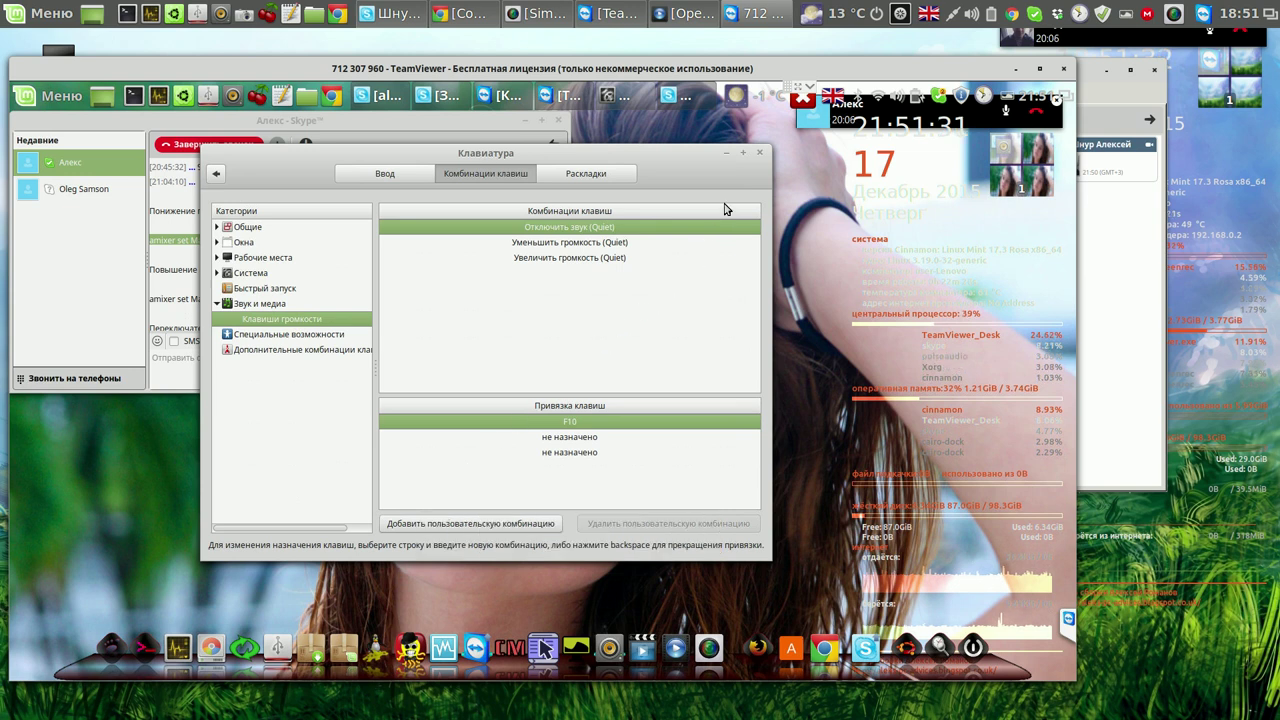
click(760, 156)
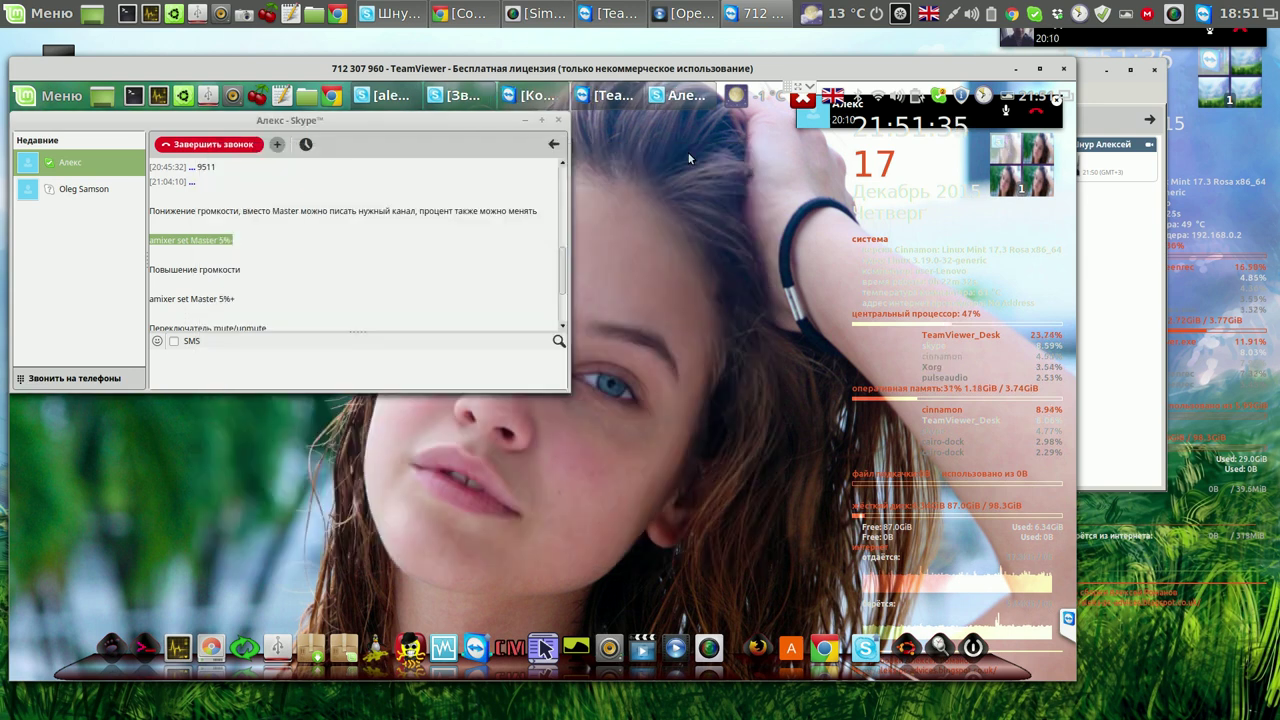
click(527, 122)
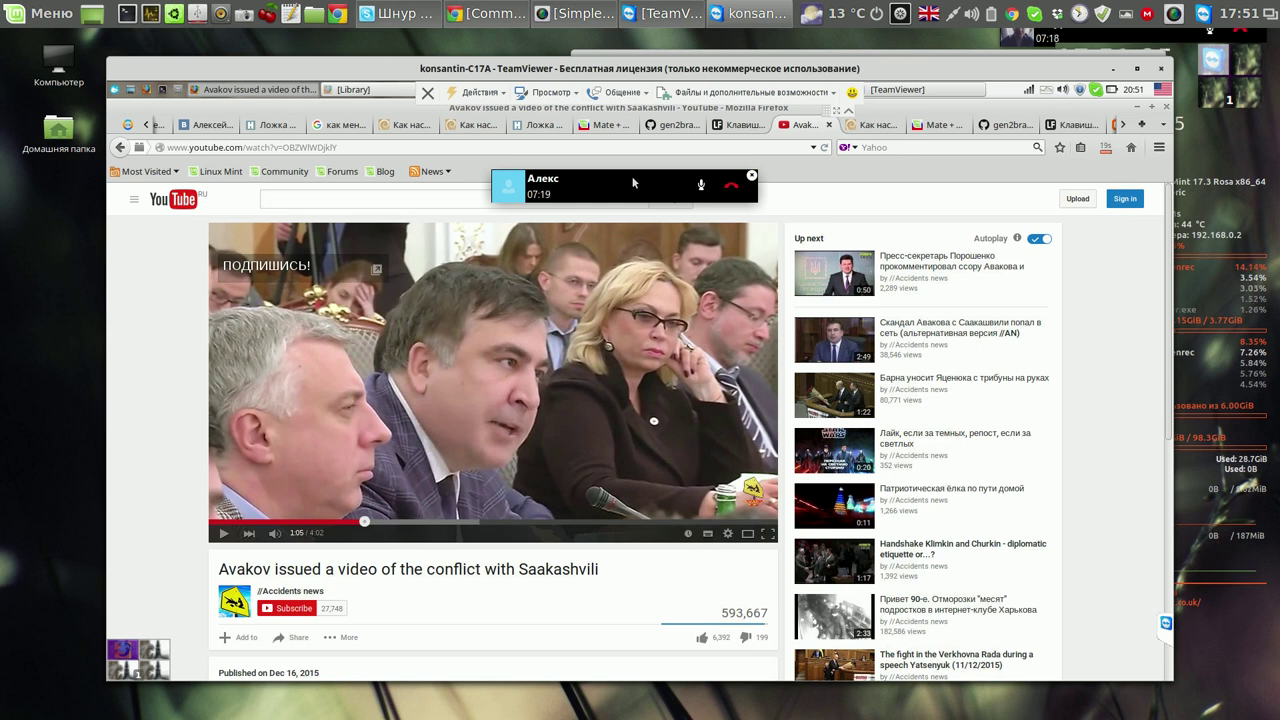
Move the floating Skype call window up off the YouTube page header in the remote session
drag(633, 182, 604, 166)
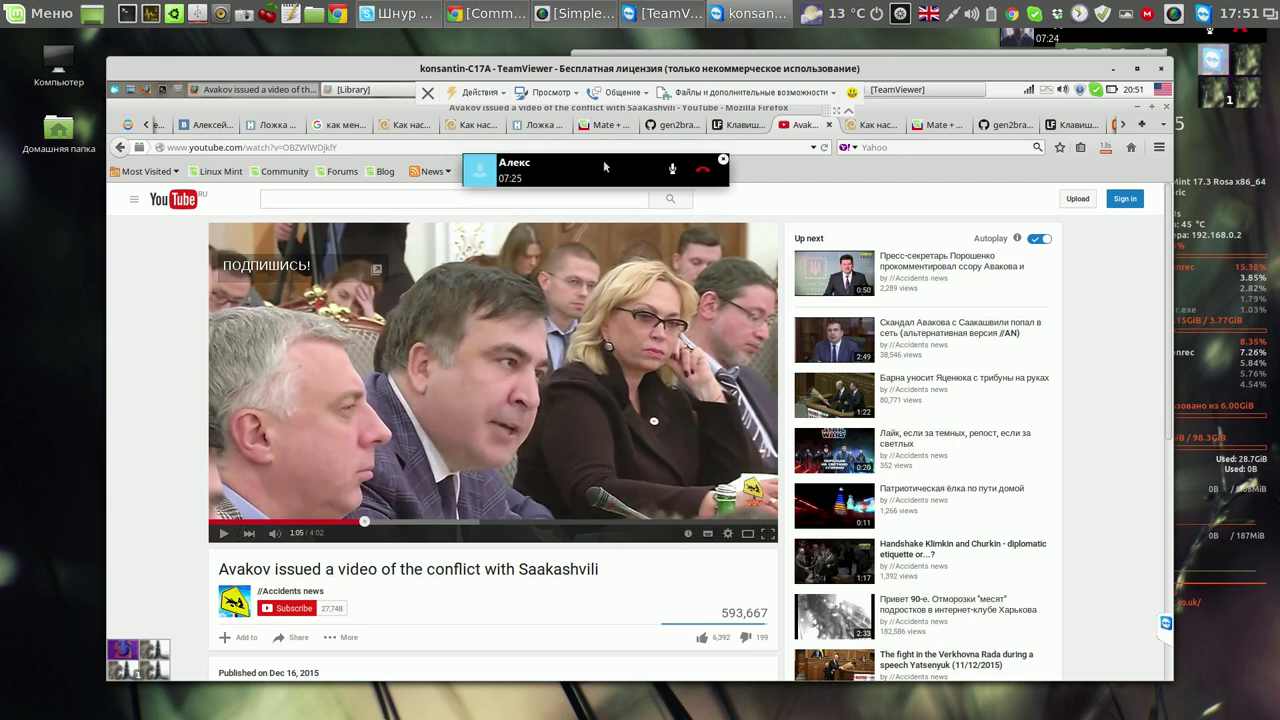